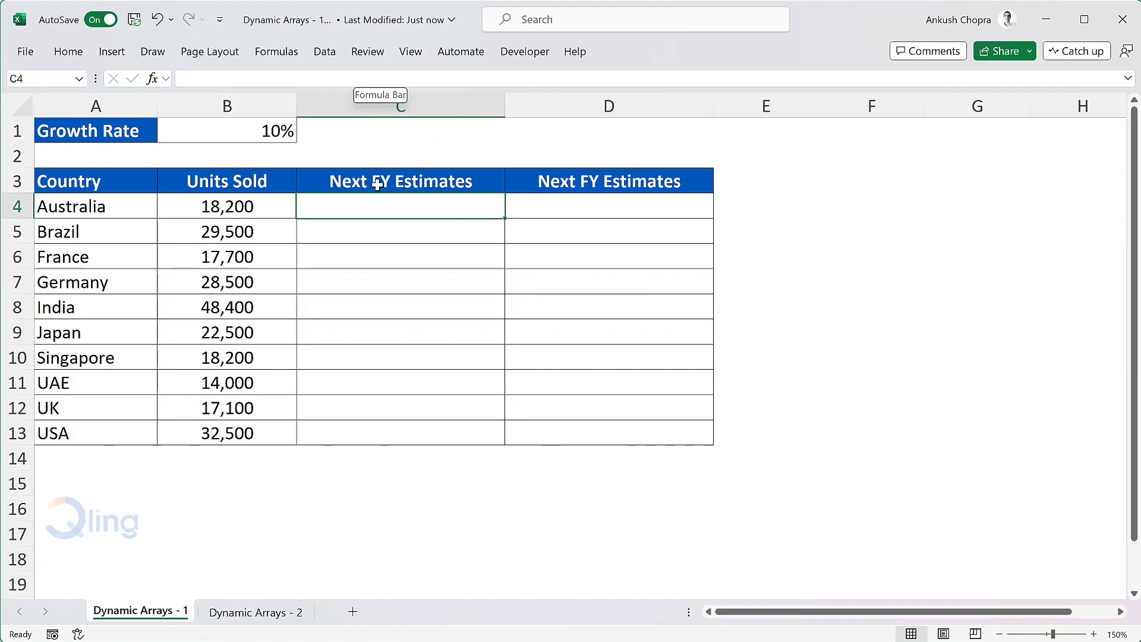
Enter the formula =B4*(1+B1) in C4 and fill it down the first Next FY Estimates column through C13.
type("=")
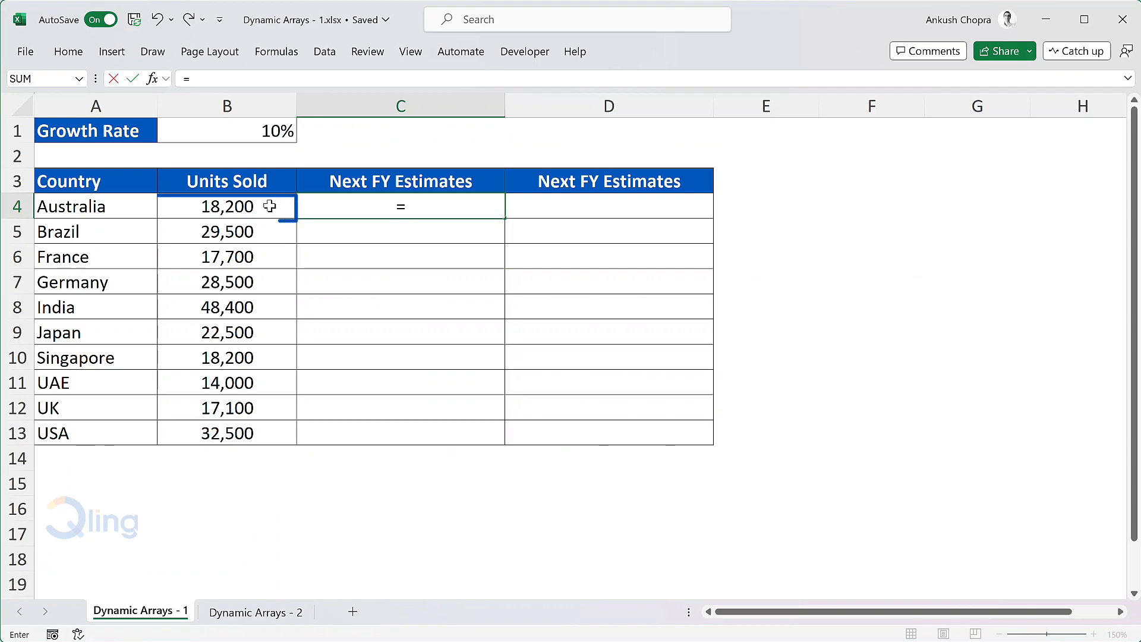
left_click(266, 205)
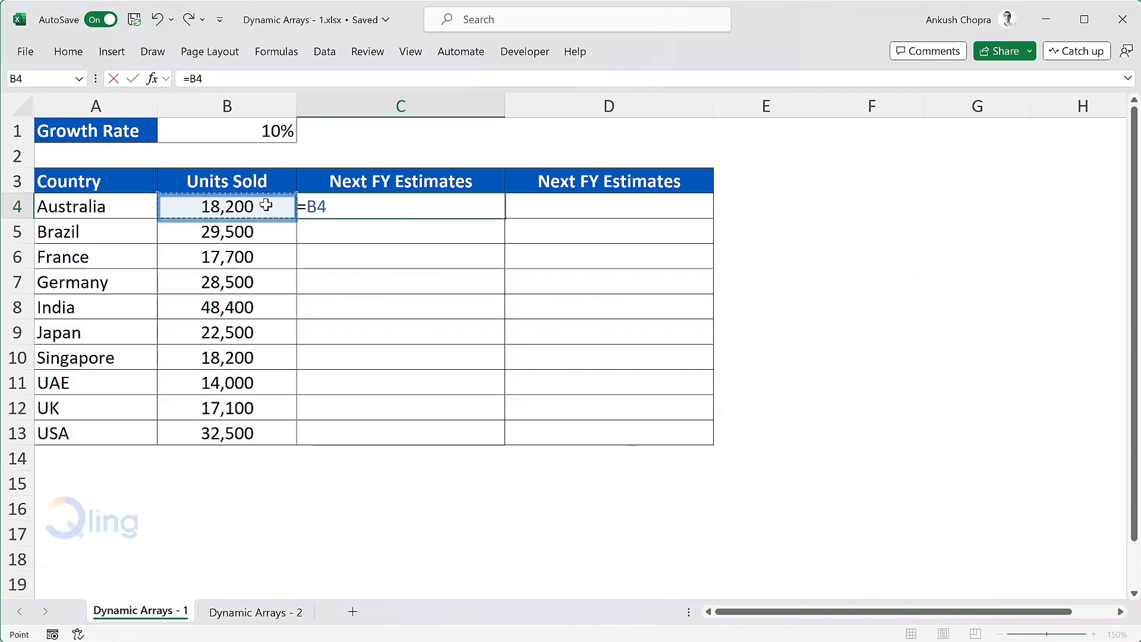
type("*(1+")
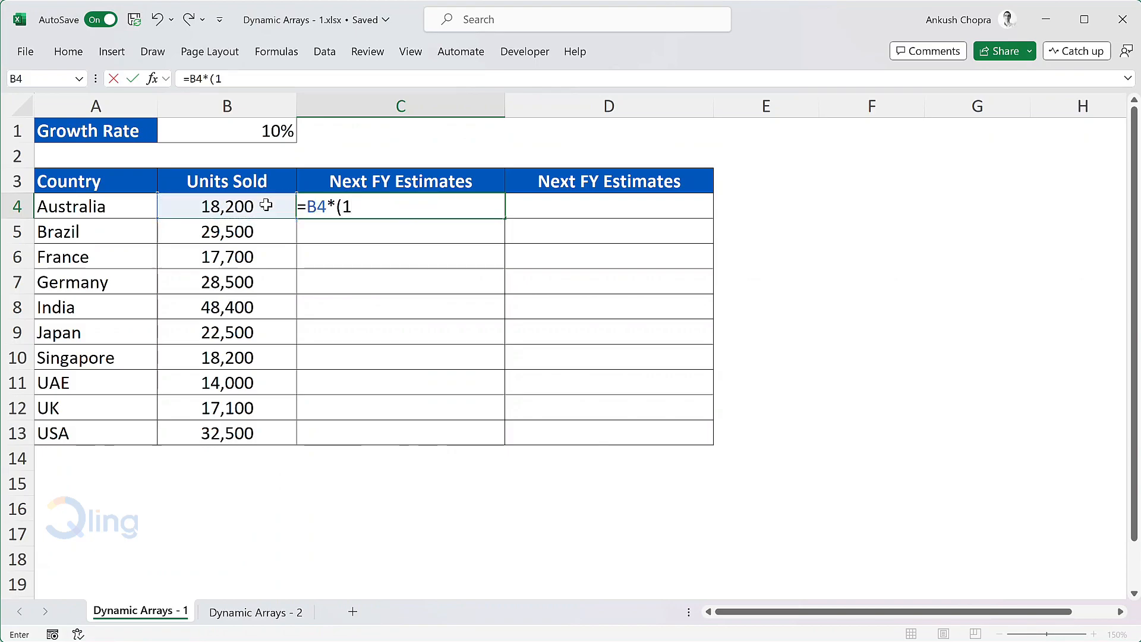
left_click(268, 132)
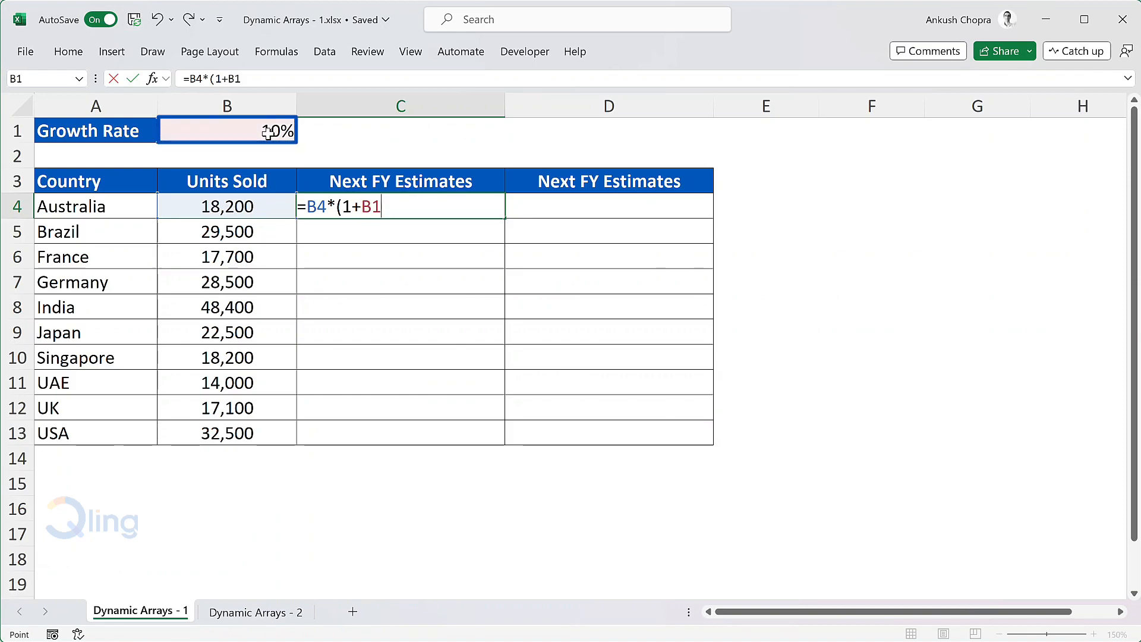
type(")")
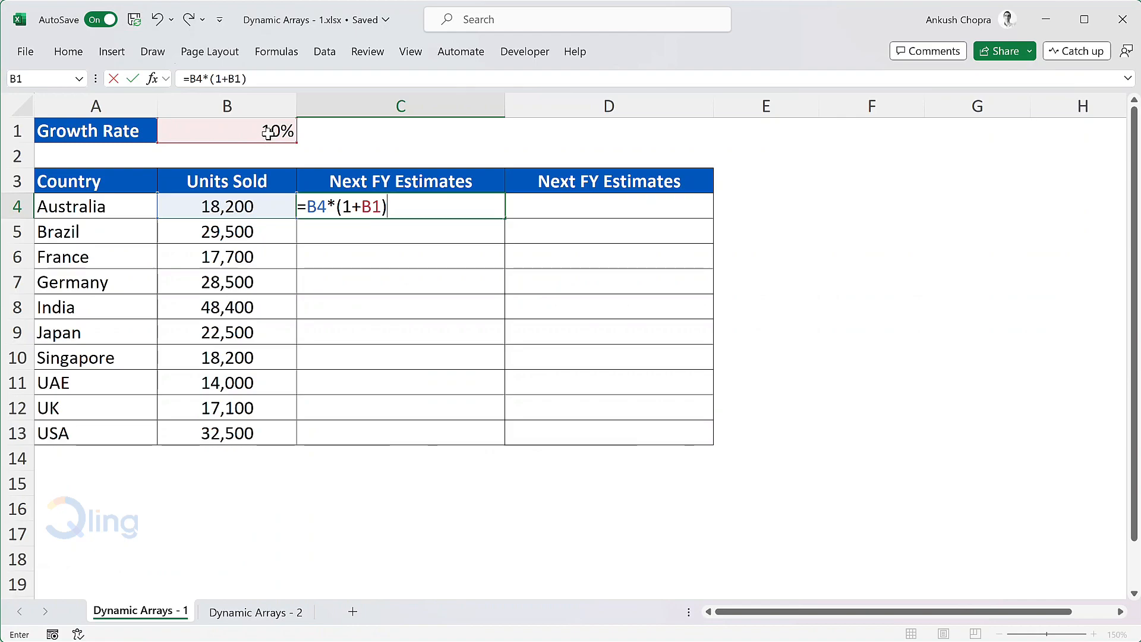
key("Return")
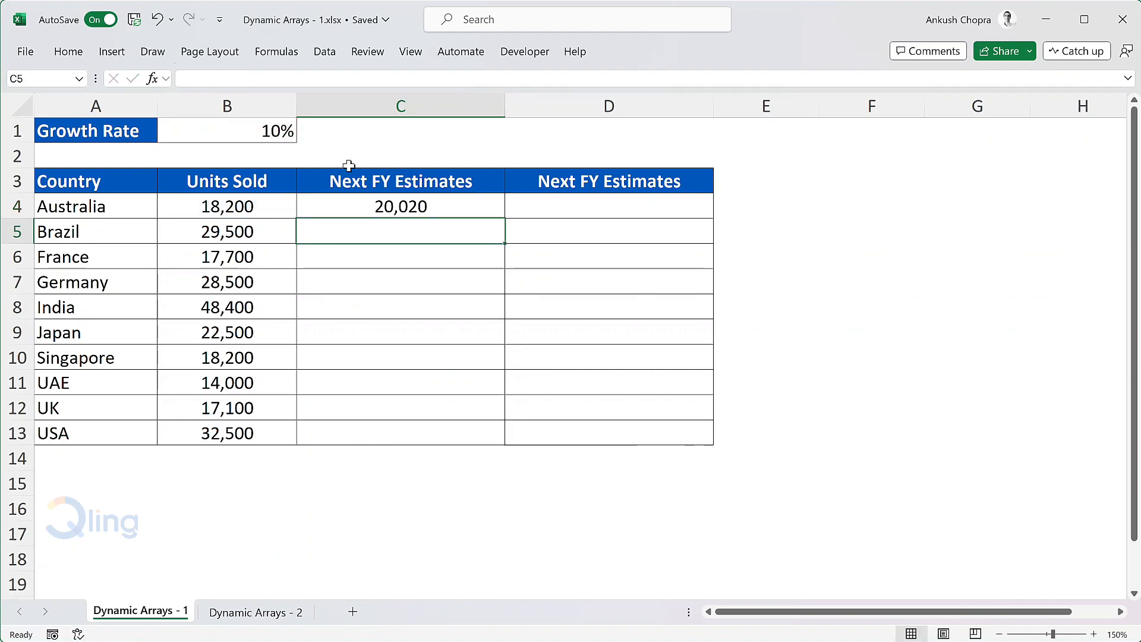
left_click(466, 211)
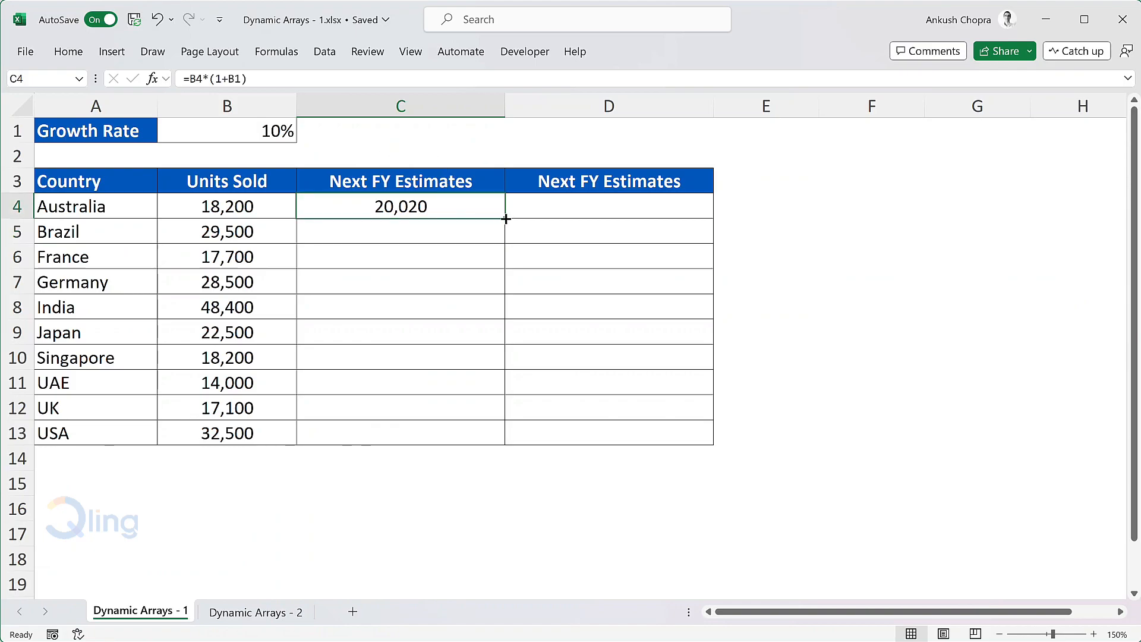
double_click(505, 219)
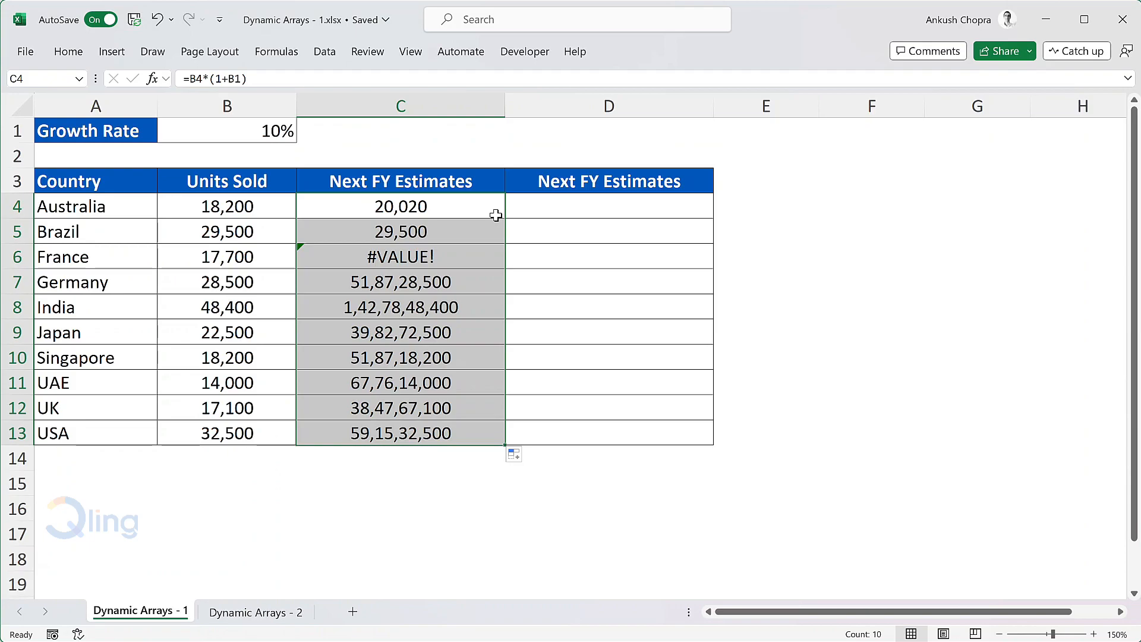
Examine the formulas in C4 through C7 one by one to see which cells each one references.
key("F2")
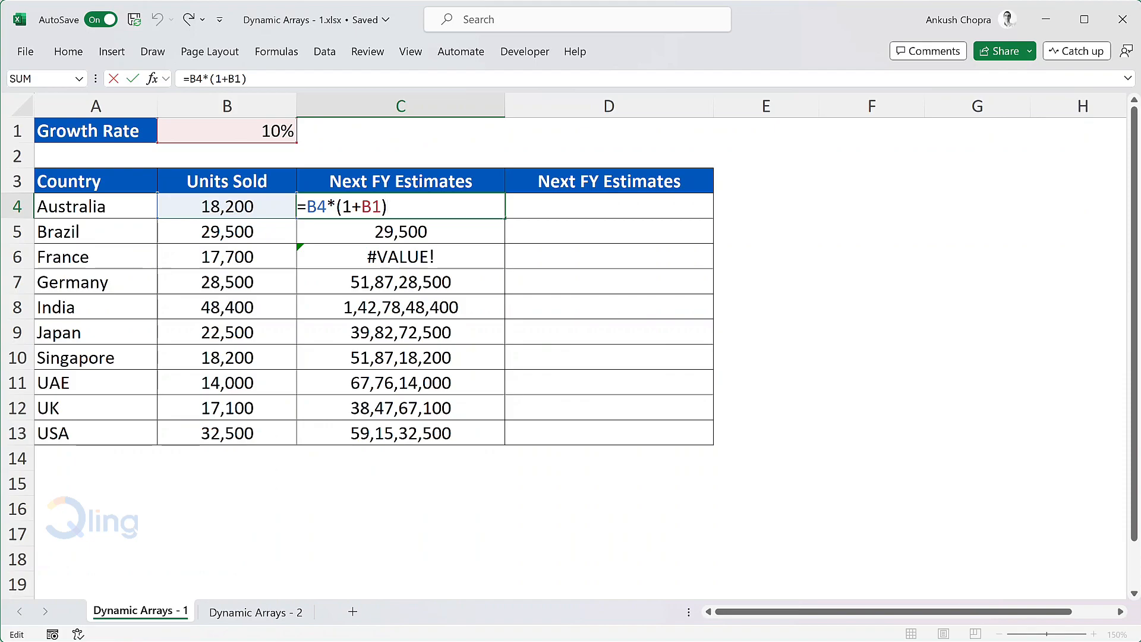
key("Return")
key("F2")
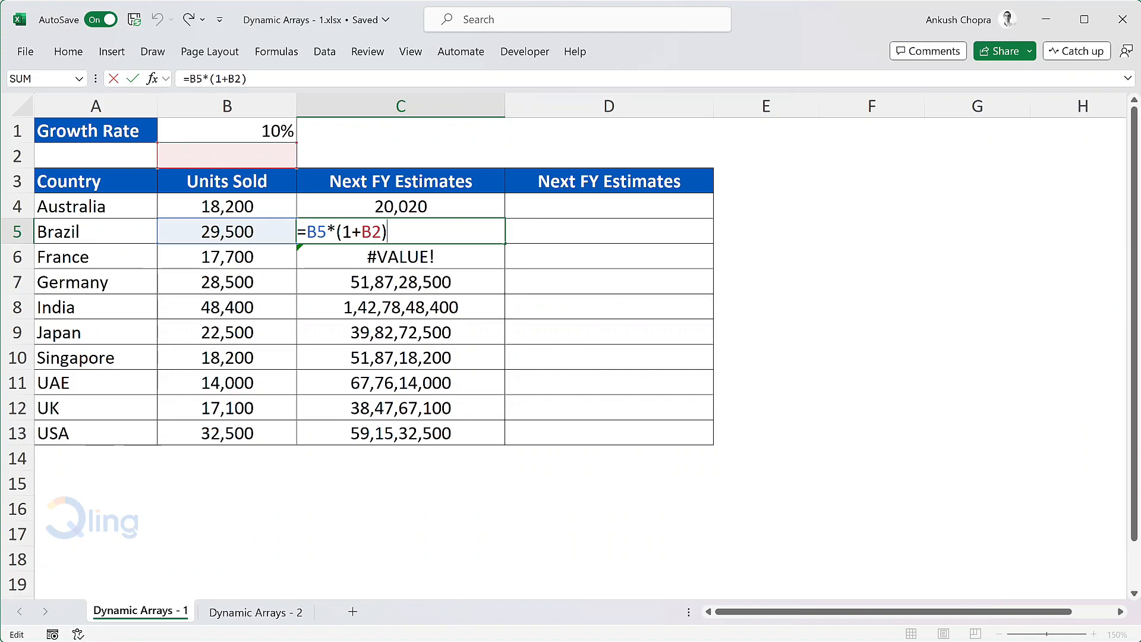
key("Return")
double_click(479, 257)
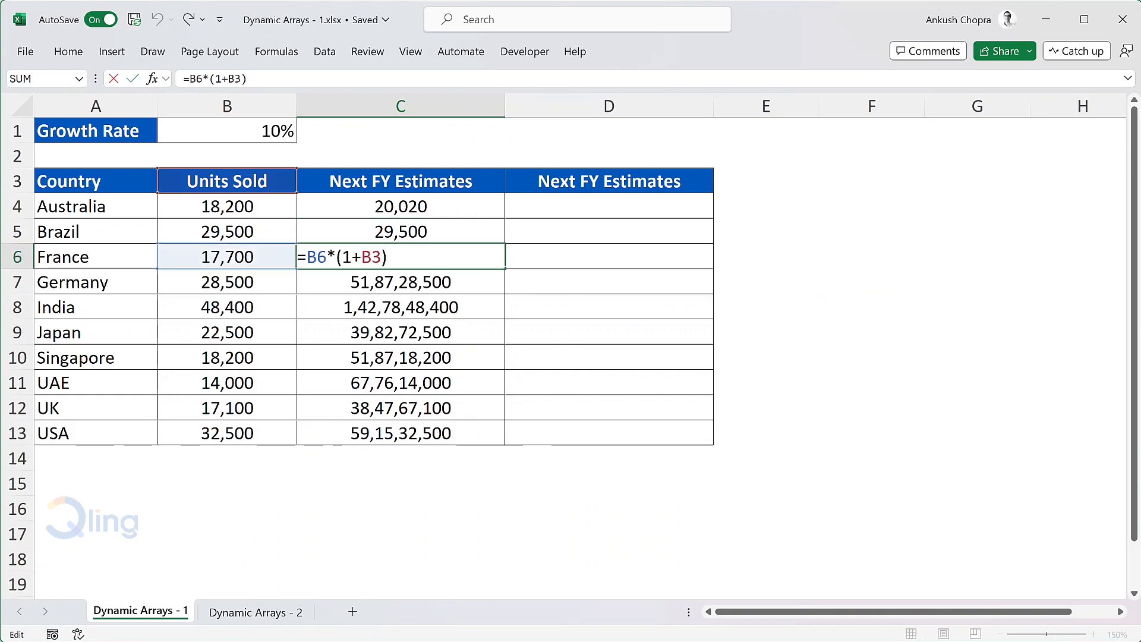
key("Return")
double_click(479, 283)
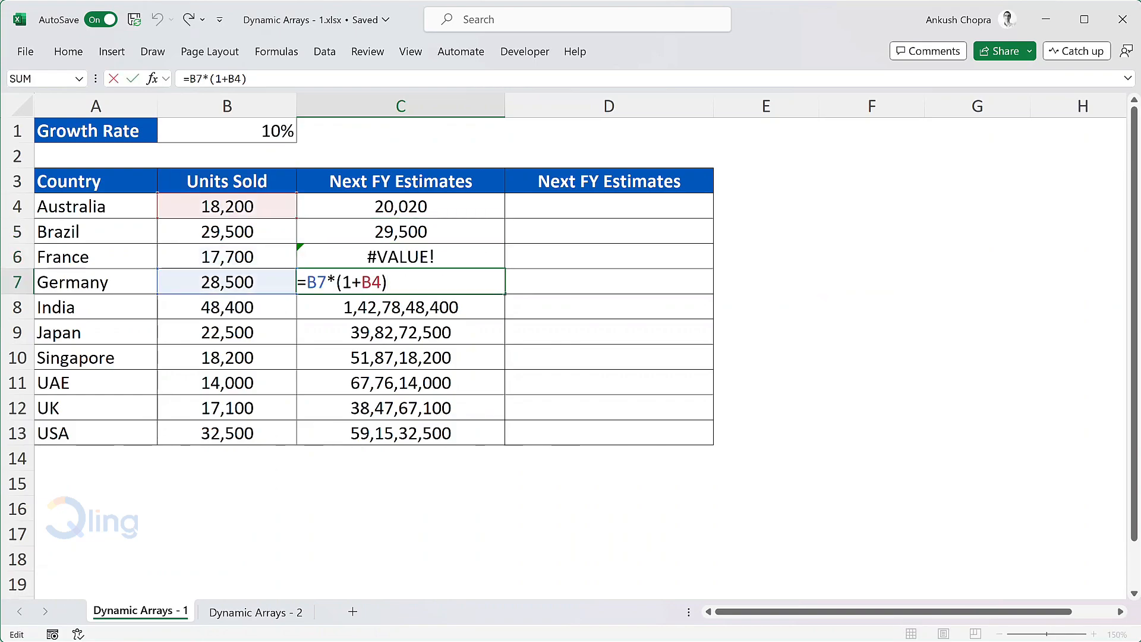
key("ctrl+Return")
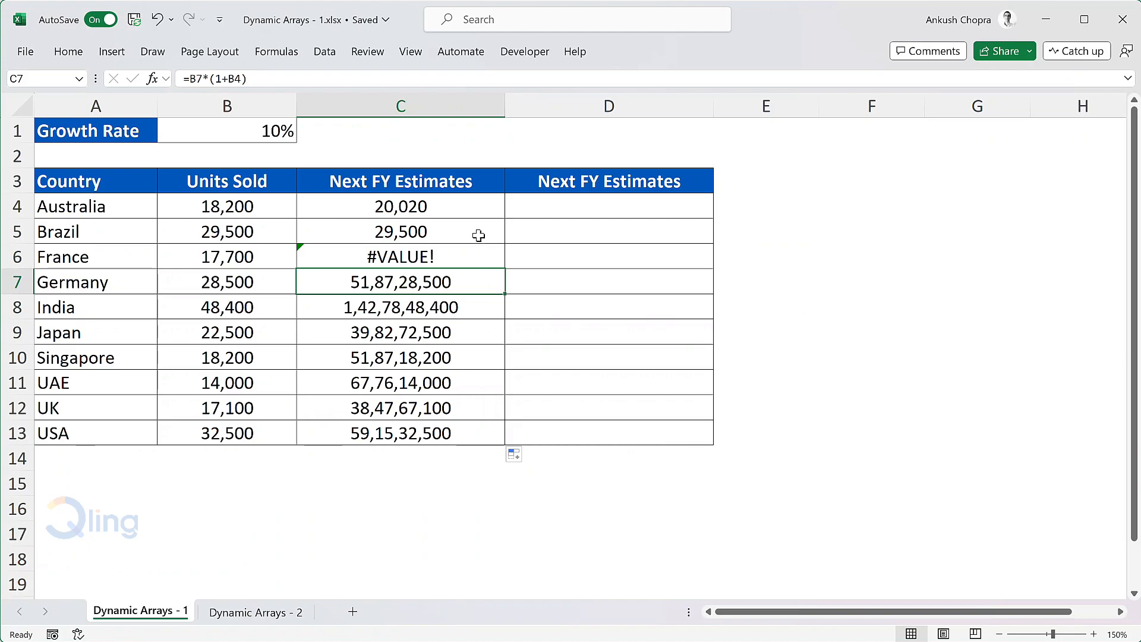
Make the growth rate reference in C4 absolute as =B4*(1+$B$1), and fill the formula down through C13.
left_click(443, 211)
key("F2")
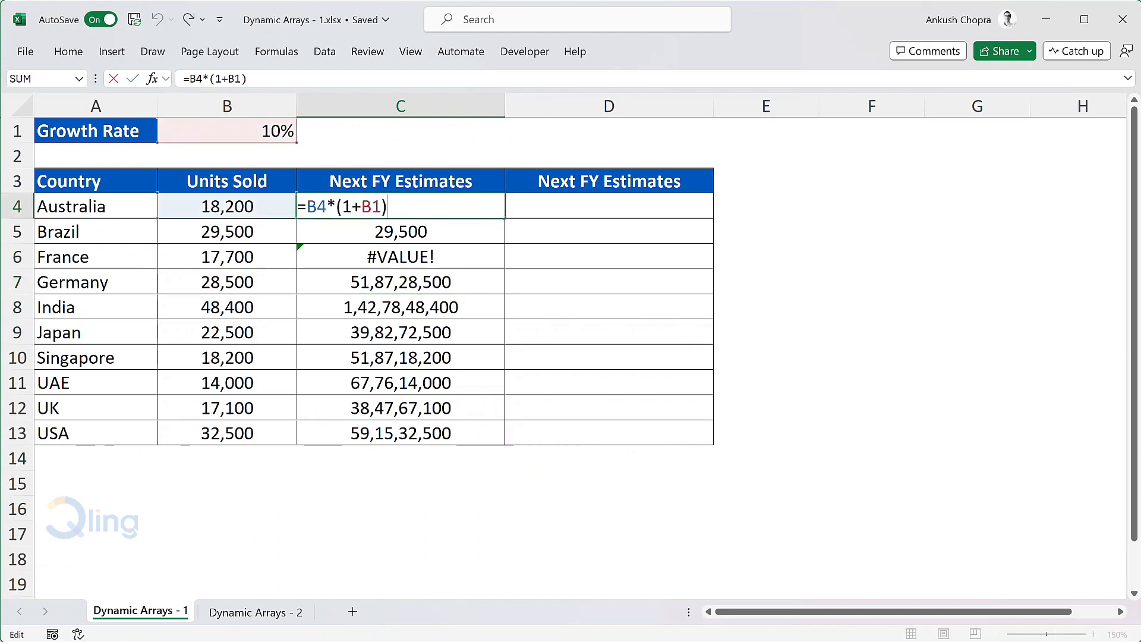
key("Left")
key("Left")
key("F4")
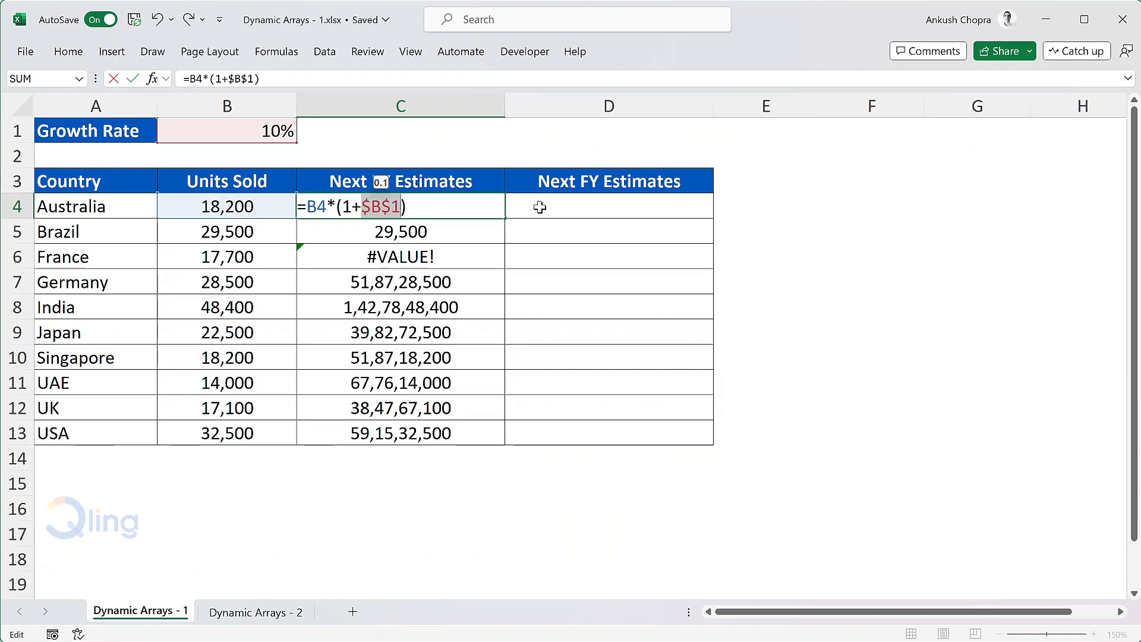
key("Return")
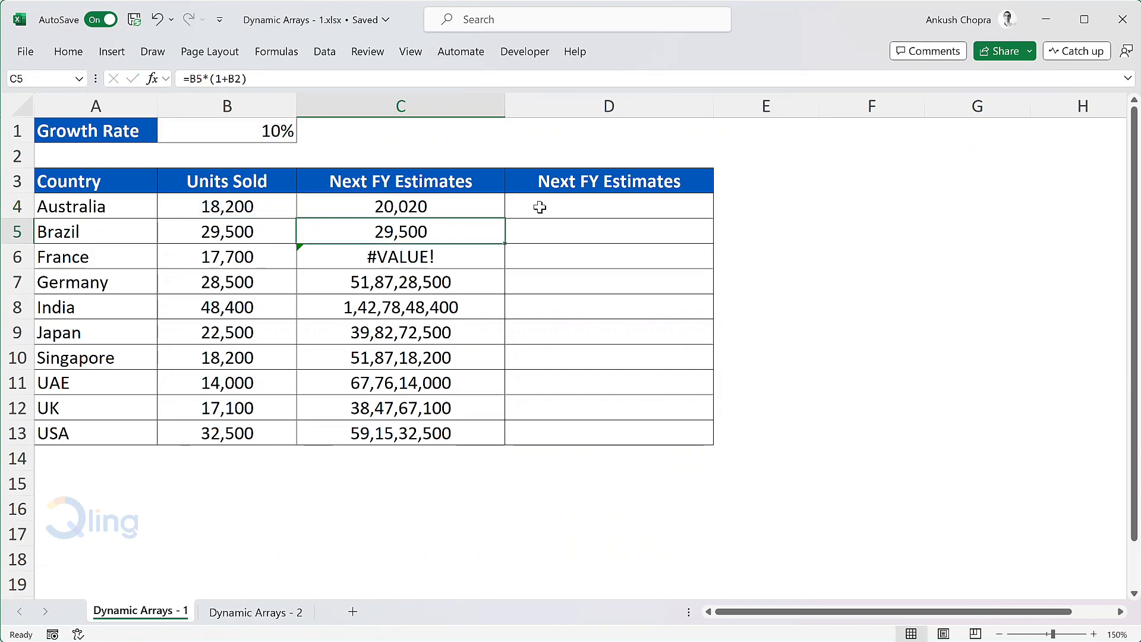
left_click(440, 212)
double_click(506, 219)
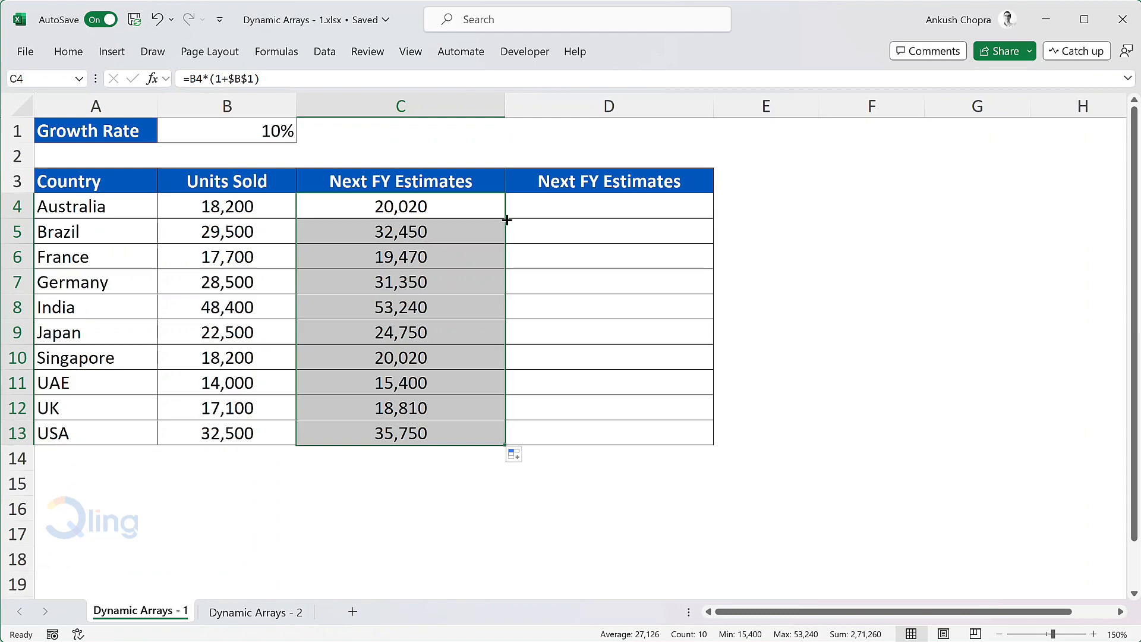
Change the Germany and India estimate formulas in C7 and C8 to =B6*(1+$B$1).
left_click(458, 283)
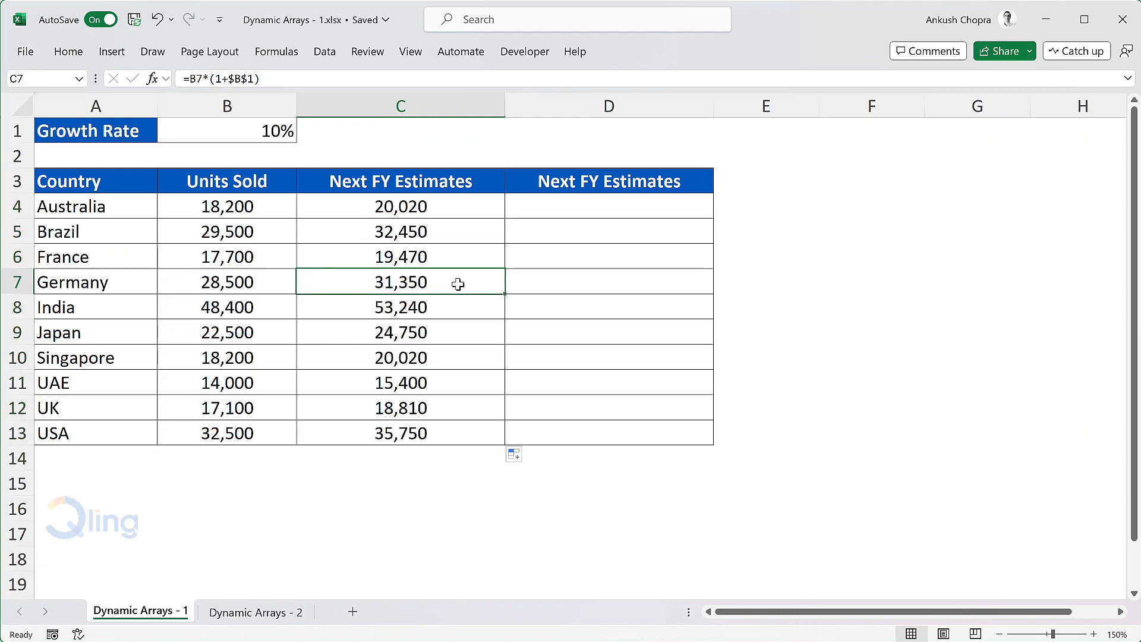
key("F2")
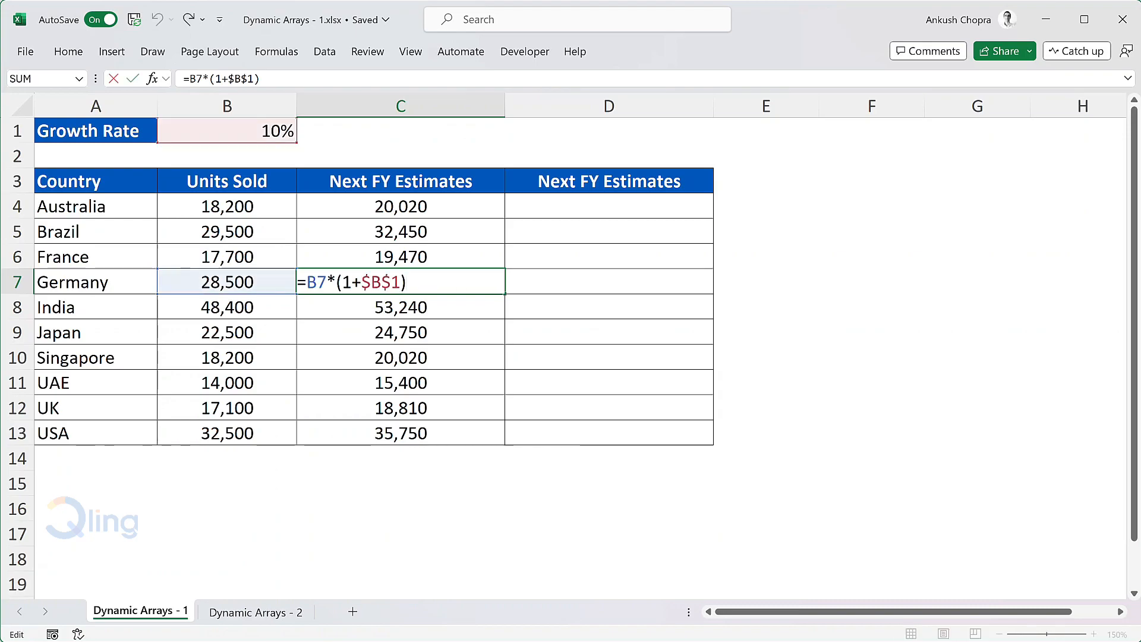
left_click_drag(317, 282, 326, 282)
type("6")
key("Return")
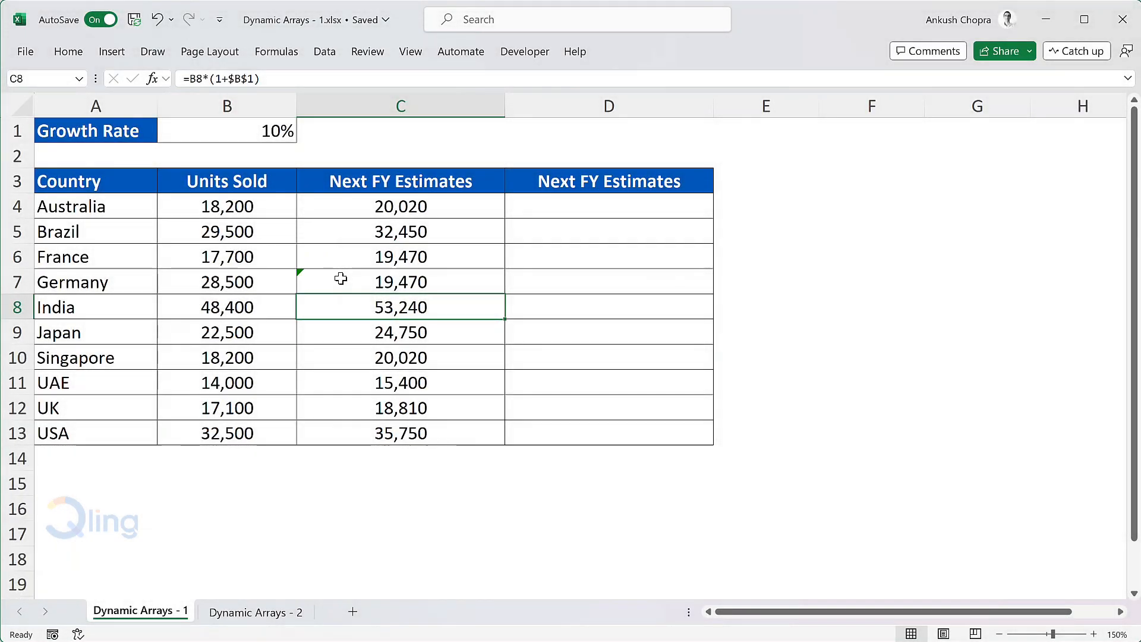
double_click(358, 307)
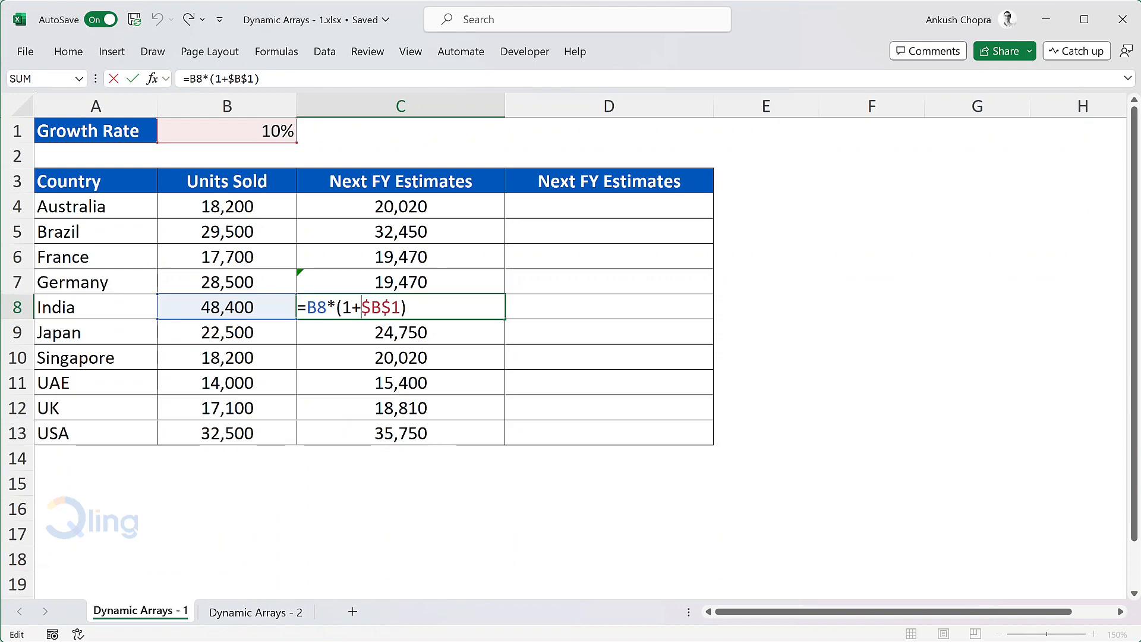
type("6")
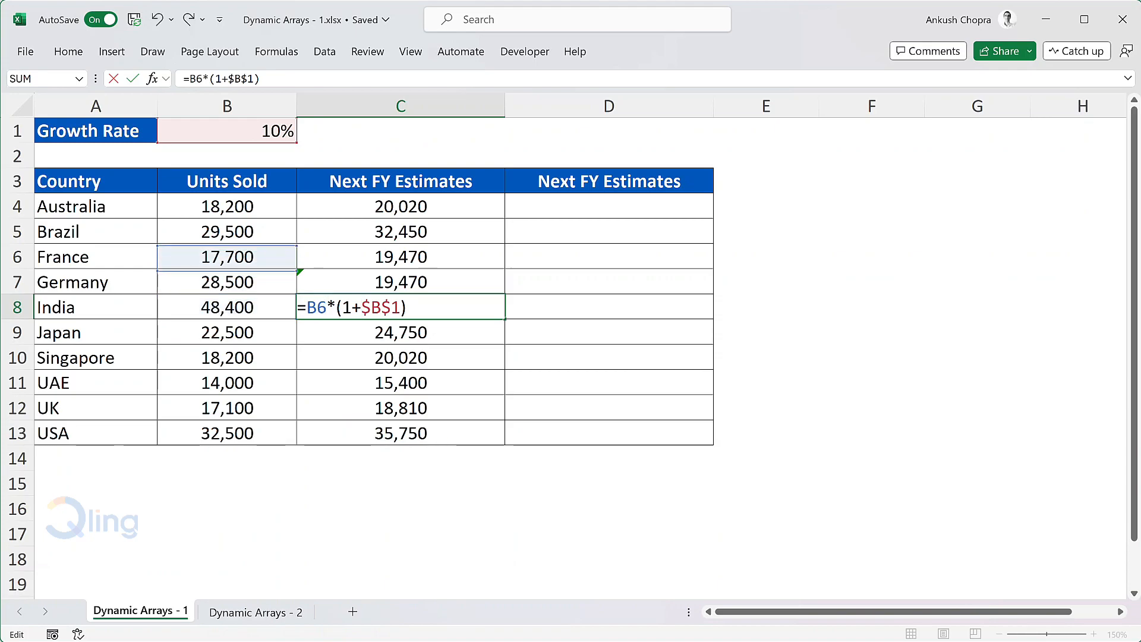
key("Return")
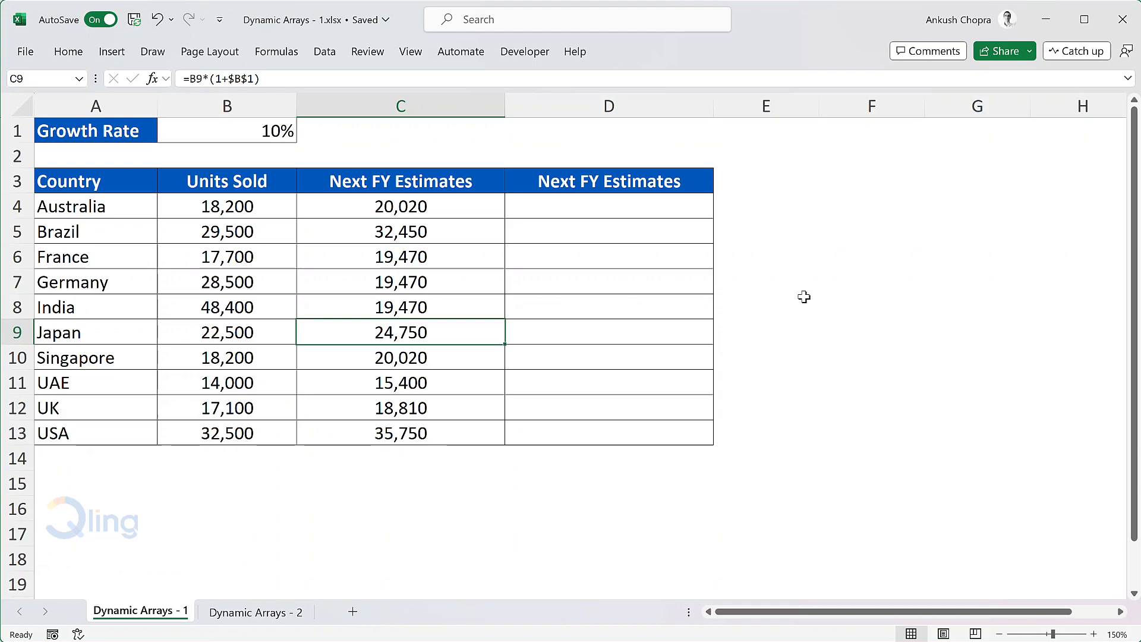
Enter the dynamic array formula =B4:B13*(1+B1) in D4 under the second Next FY Estimates heading.
left_click(635, 211)
type("=")
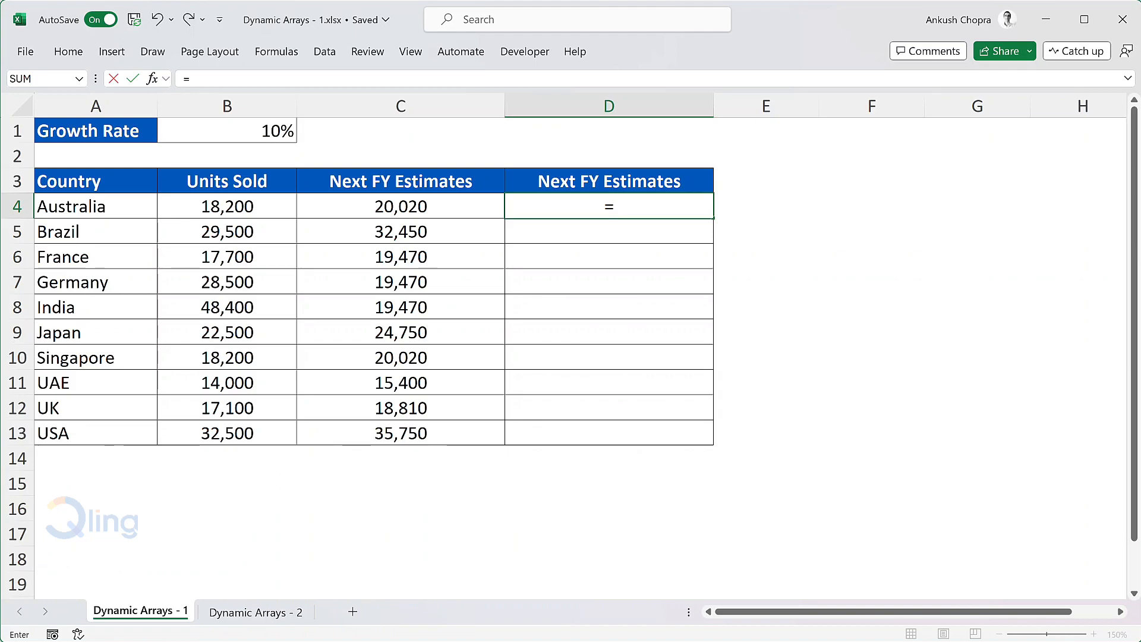
left_click_drag(268, 207, 254, 429)
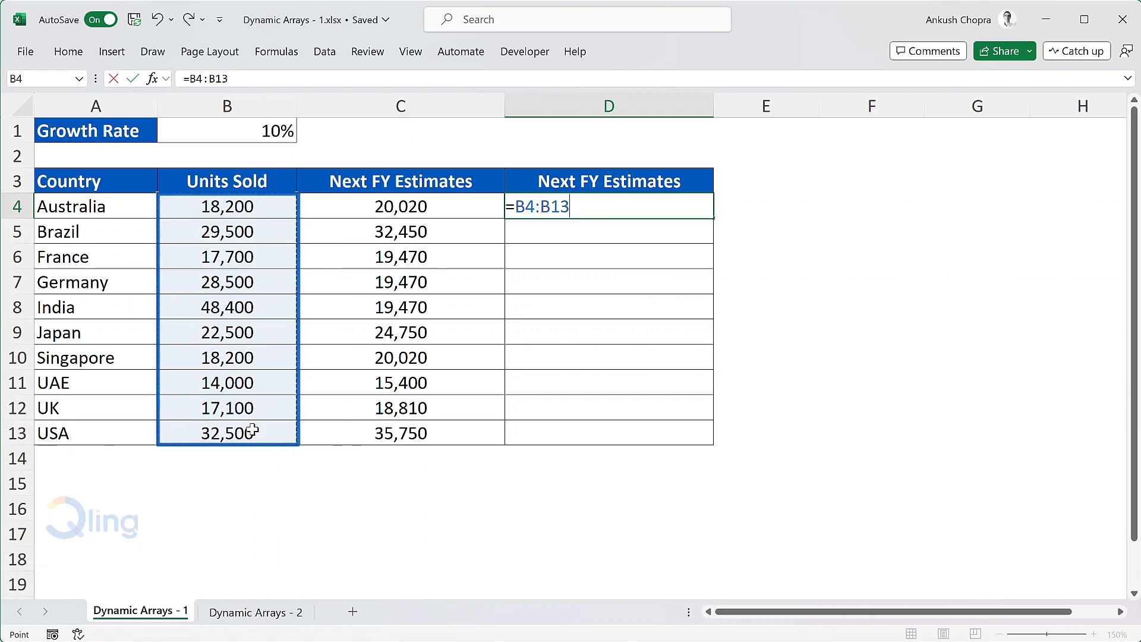
type("*")
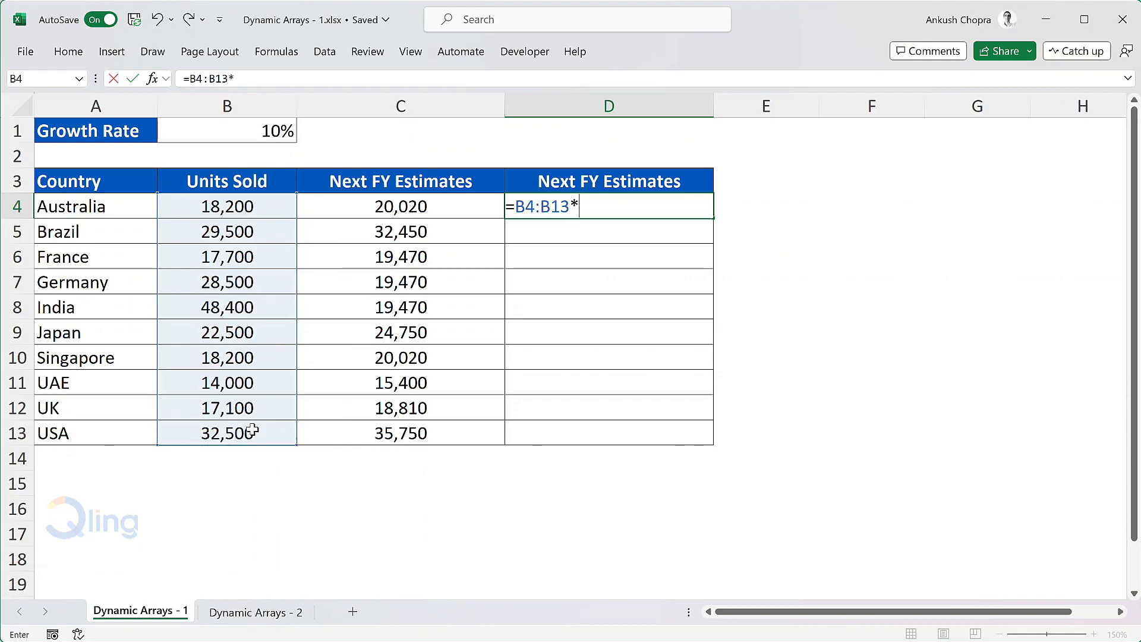
type("(1+")
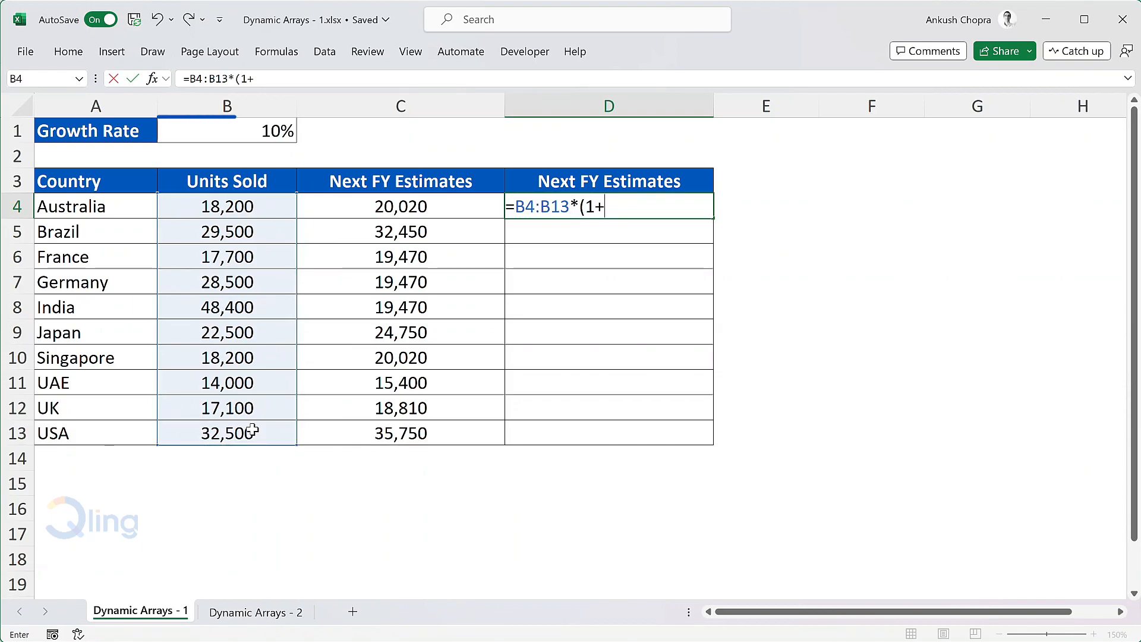
left_click(271, 131)
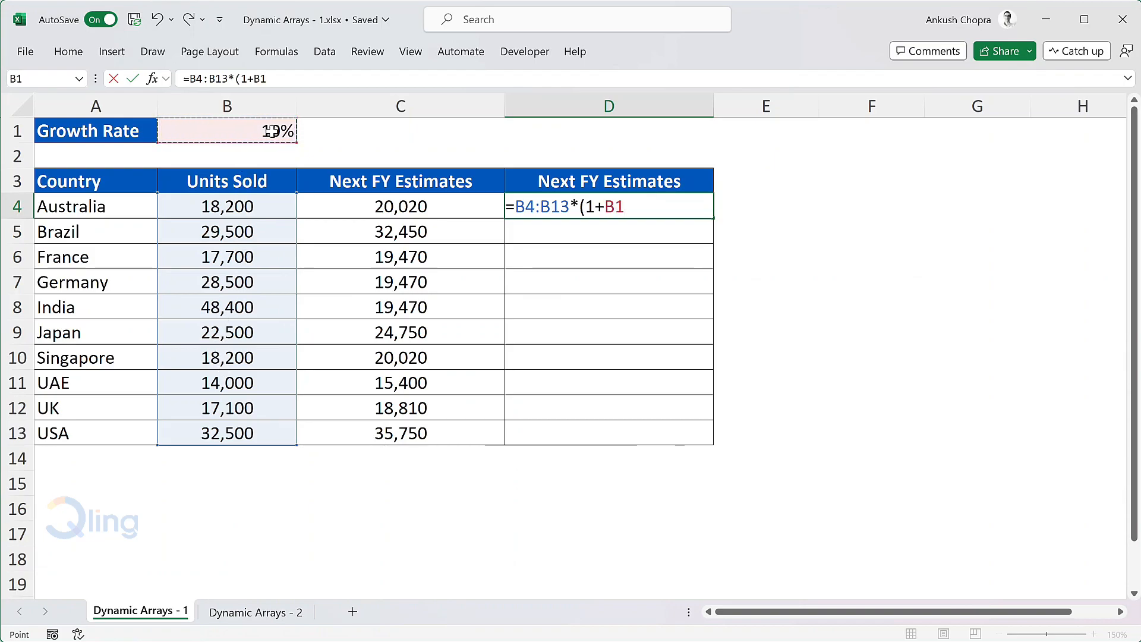
type(")")
key("Return")
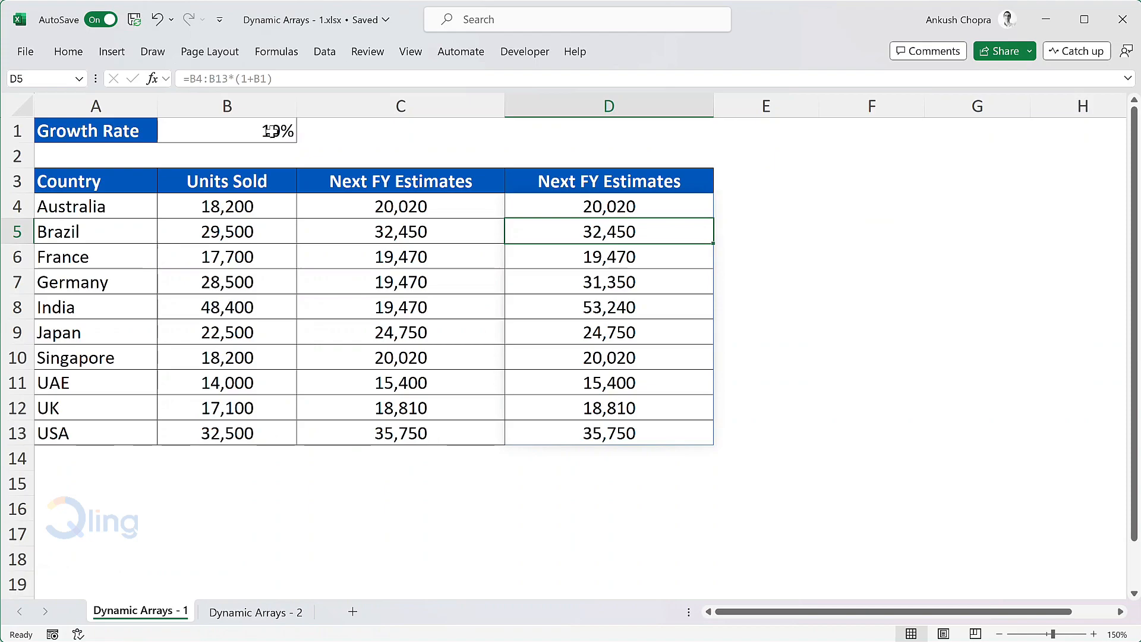
Inspect the array formula in D4 in edit mode and re-enter it as =B4:B13*(1+B1).
left_click(604, 206)
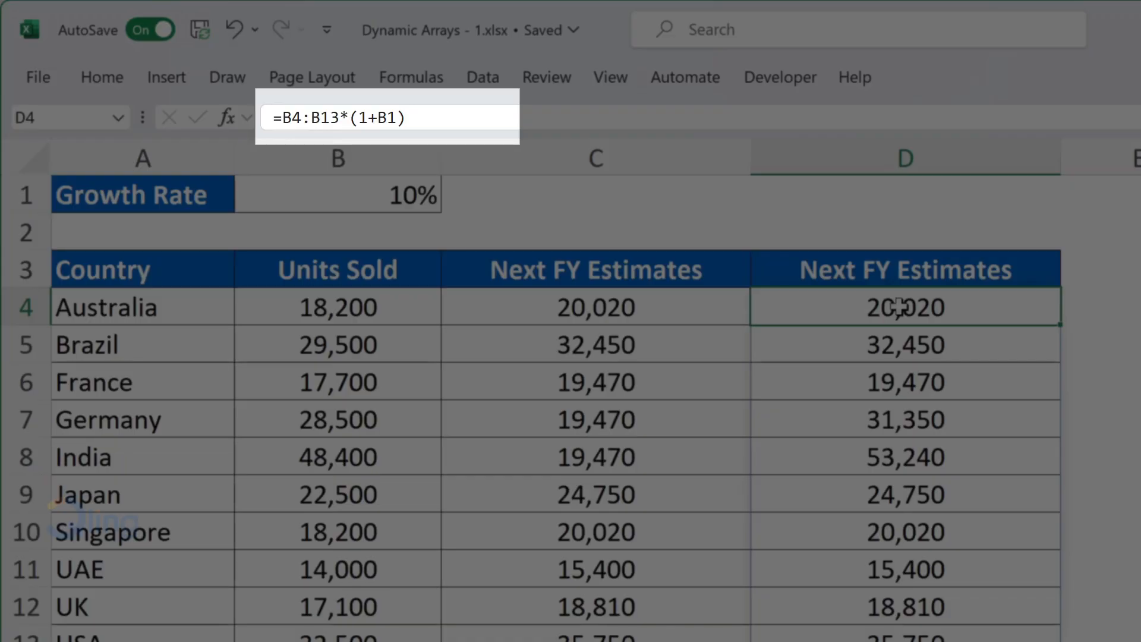
left_click(454, 118)
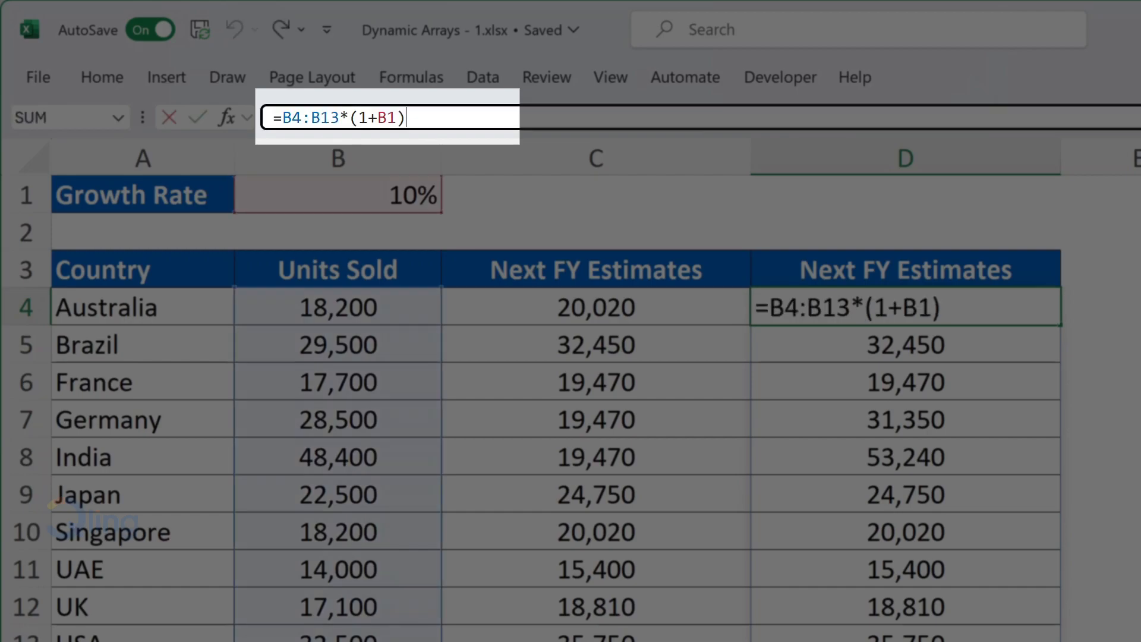
key("BackSpace")
type(")")
key("Return")
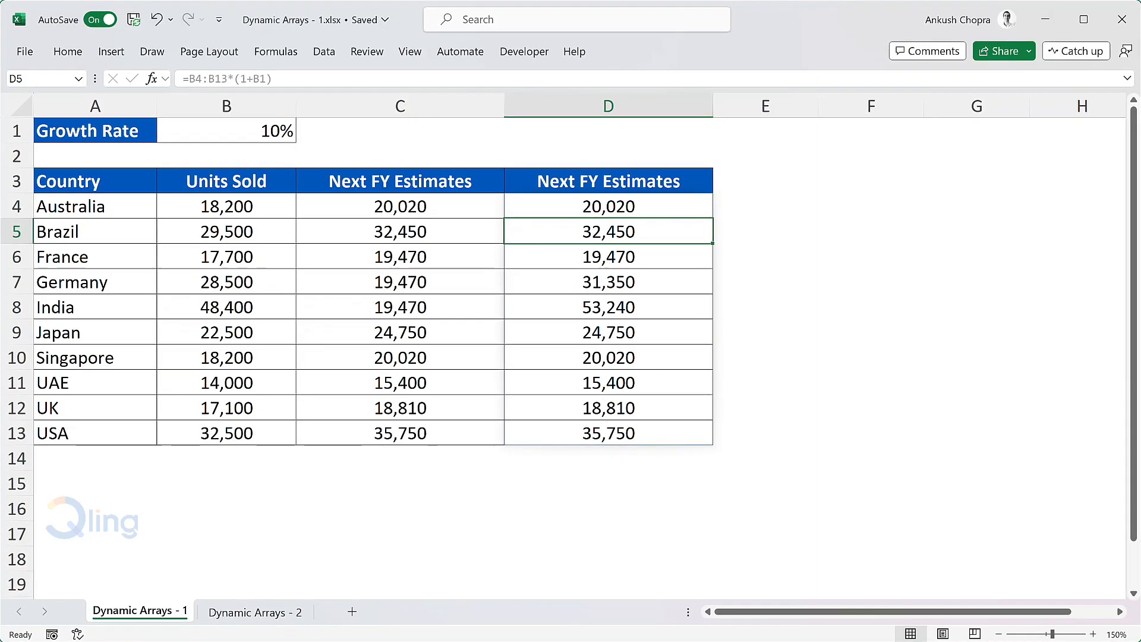
Remove the cell borders from the array results in D4:D13.
left_click_drag(683, 209, 673, 430)
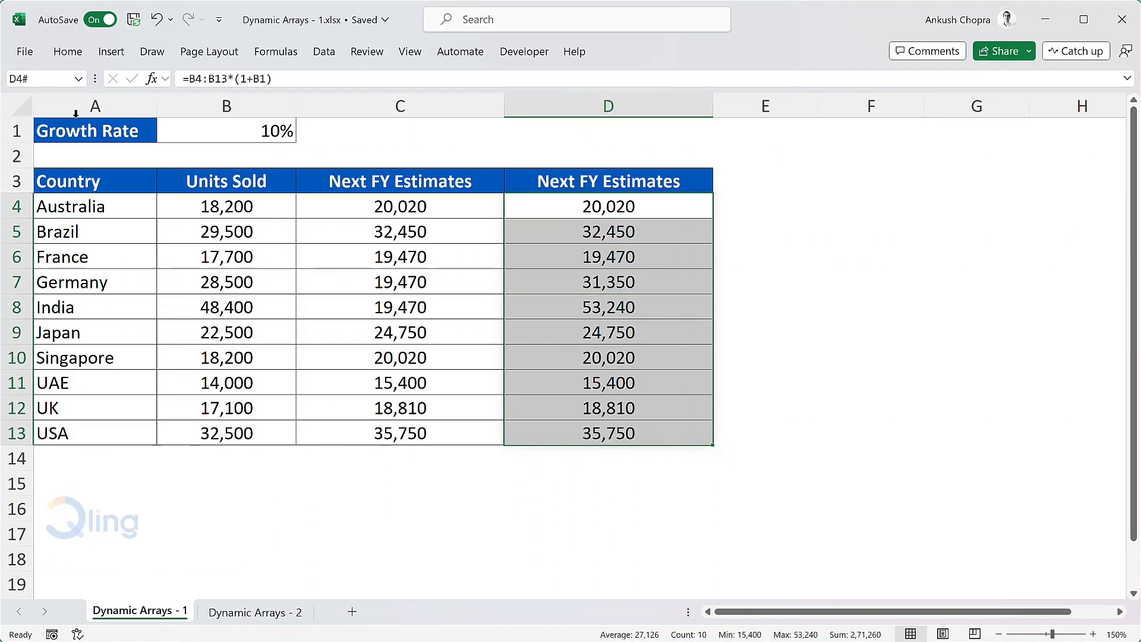
left_click(67, 52)
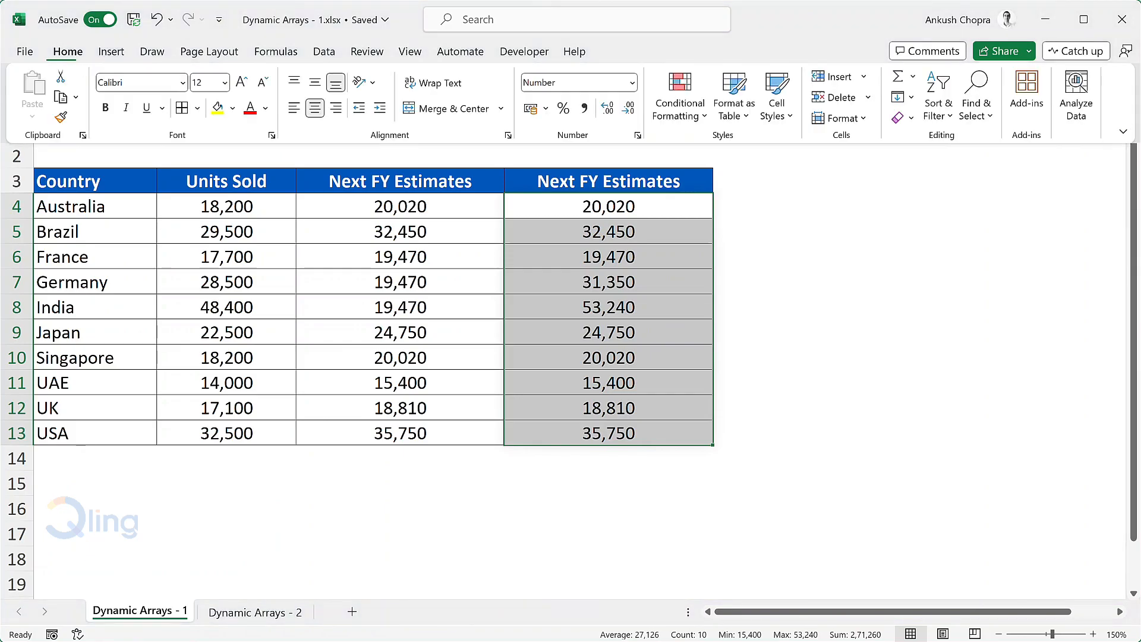
left_click(197, 107)
left_click(225, 250)
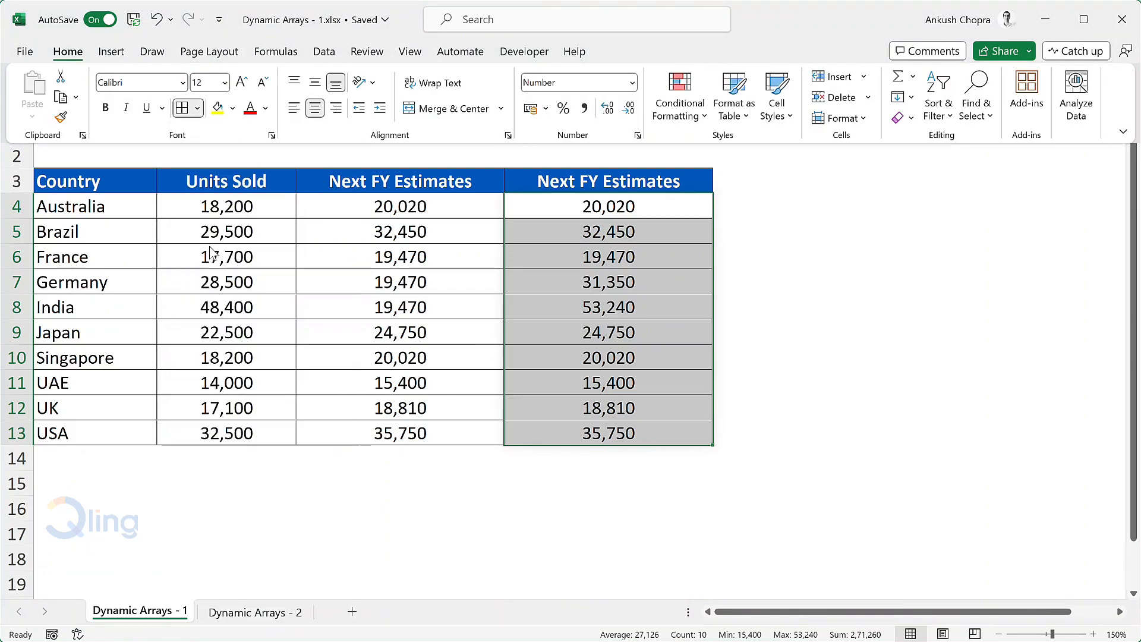
On the Dynamic Arrays - 2 sheet, enter =B2*(1+C1) in C2 and copy the formula across to F2.
left_click(699, 206)
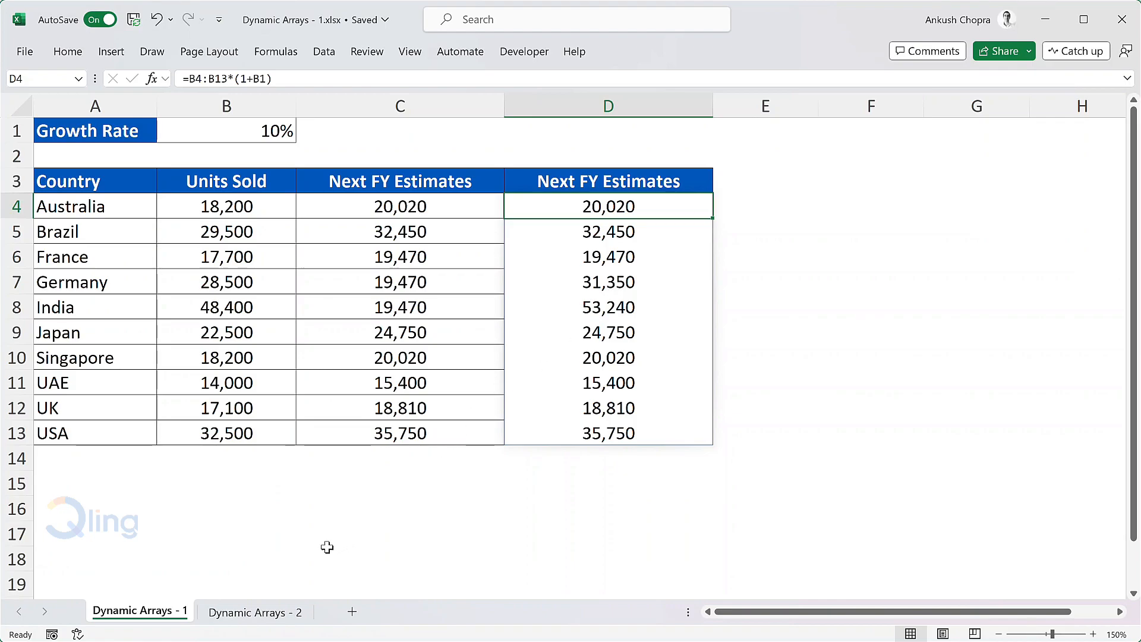
left_click(279, 612)
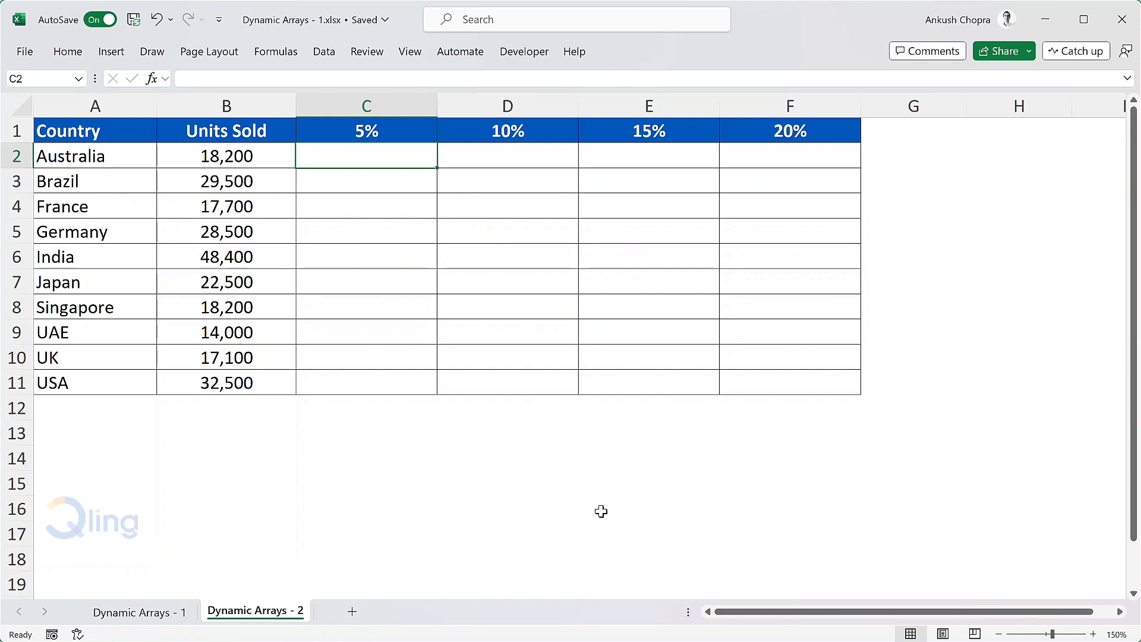
type("=")
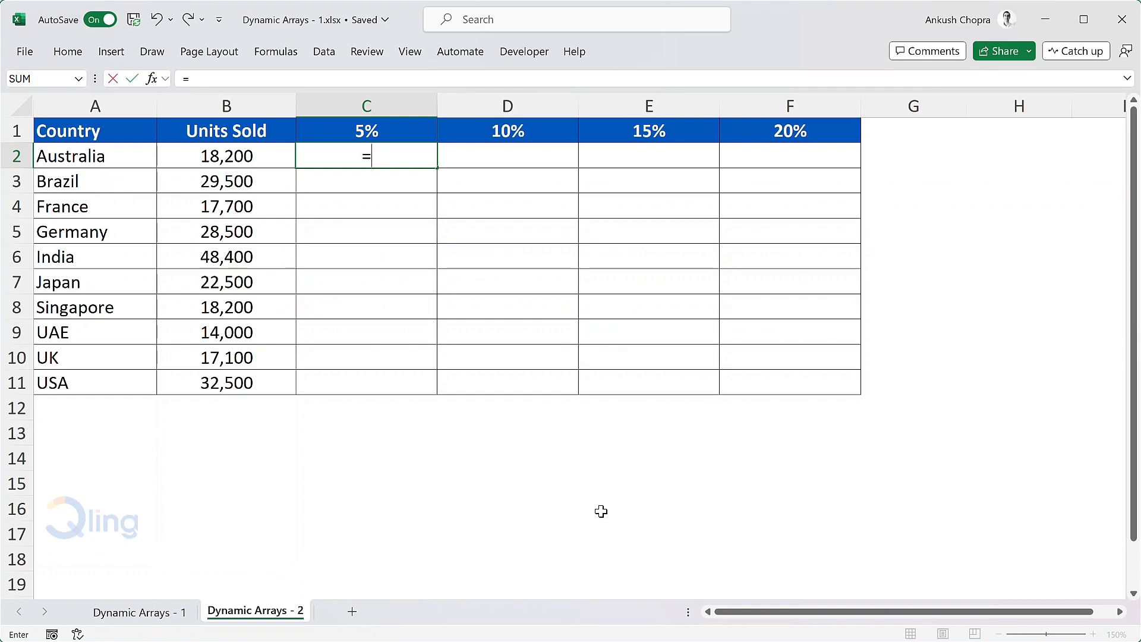
left_click(275, 168)
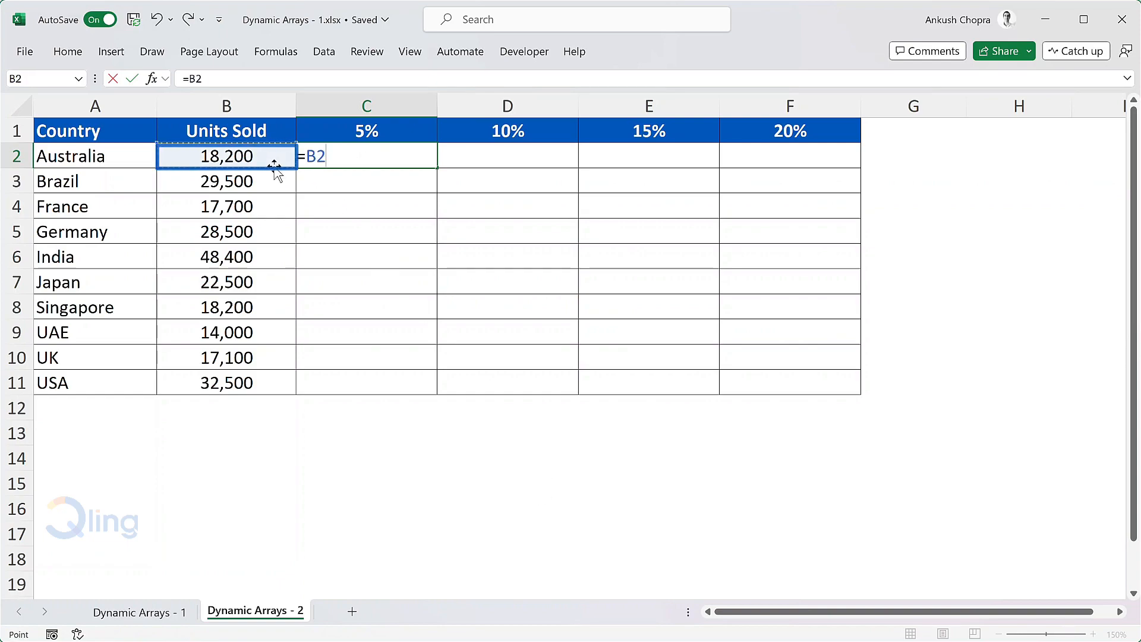
type("*(1+")
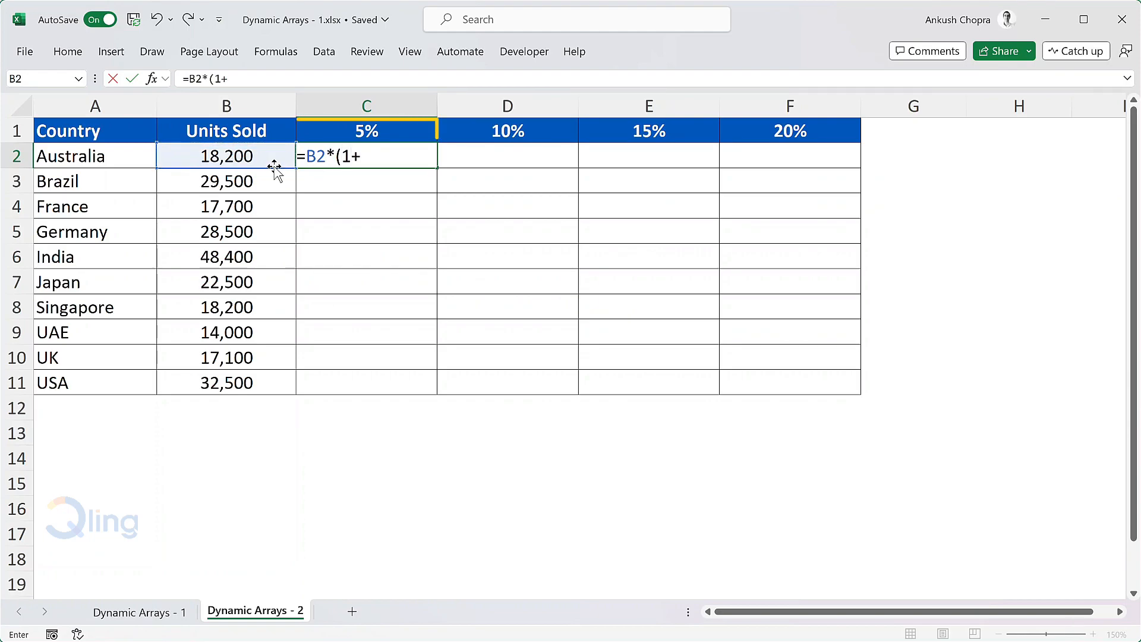
left_click(420, 130)
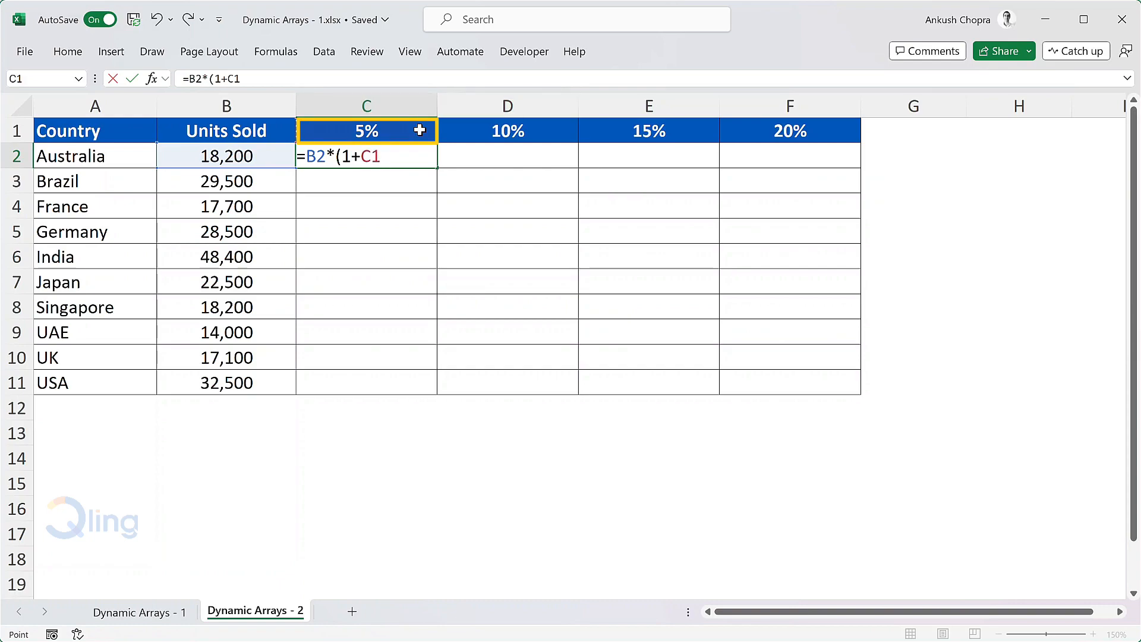
type(")")
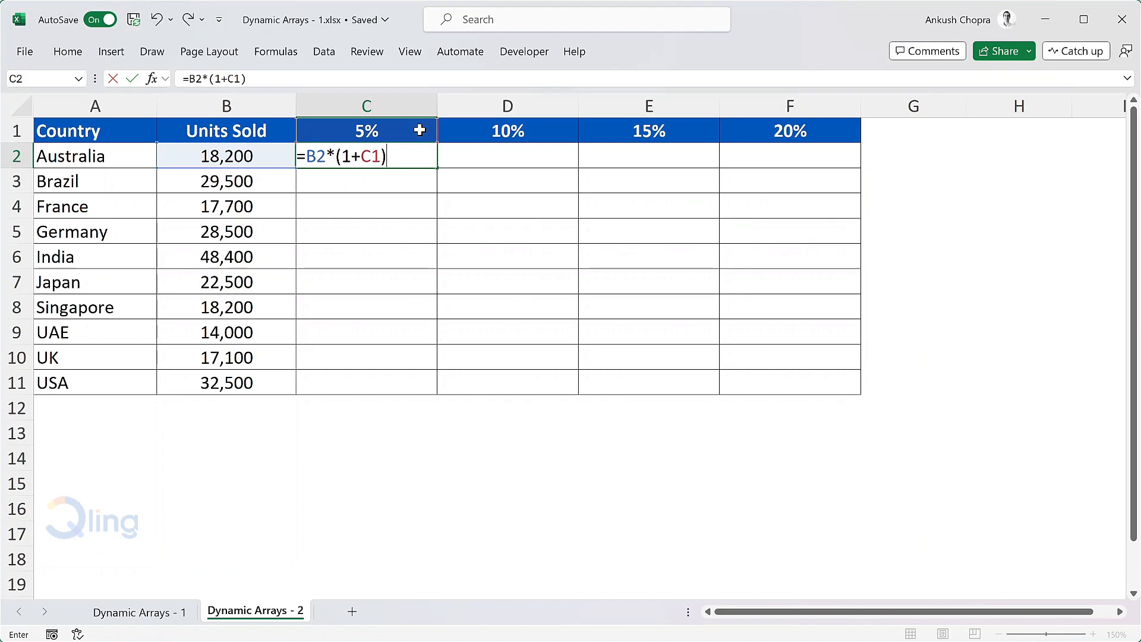
key("Return")
left_click(408, 155)
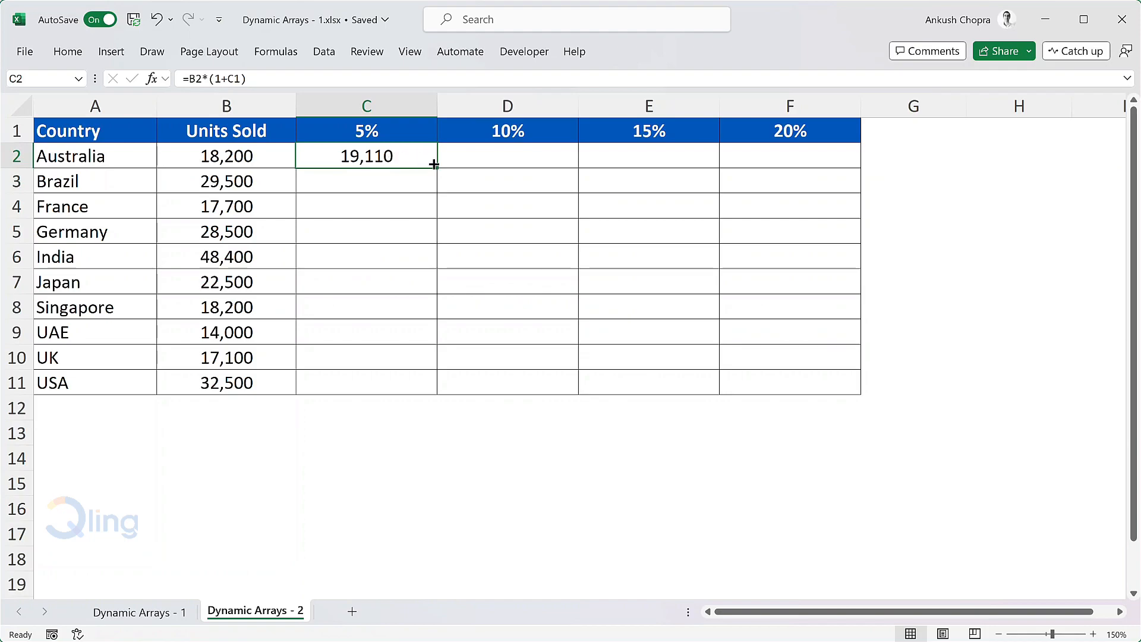
left_click_drag(438, 170, 811, 162)
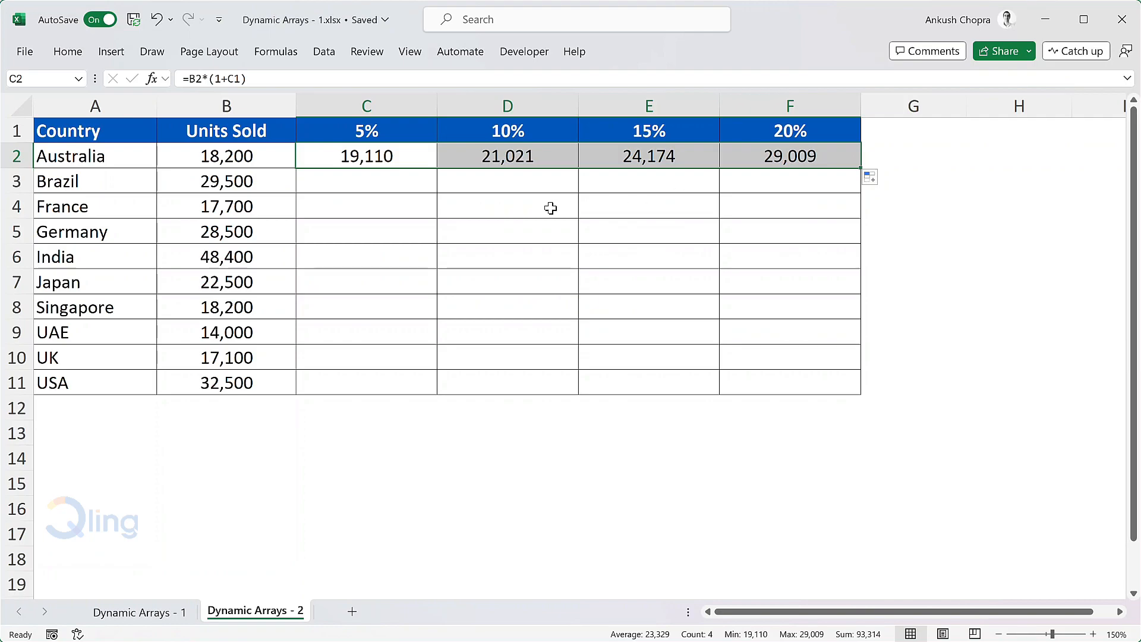
Inspect the cell references of the Australia estimate formulas in C2, D2 and E2.
double_click(426, 157)
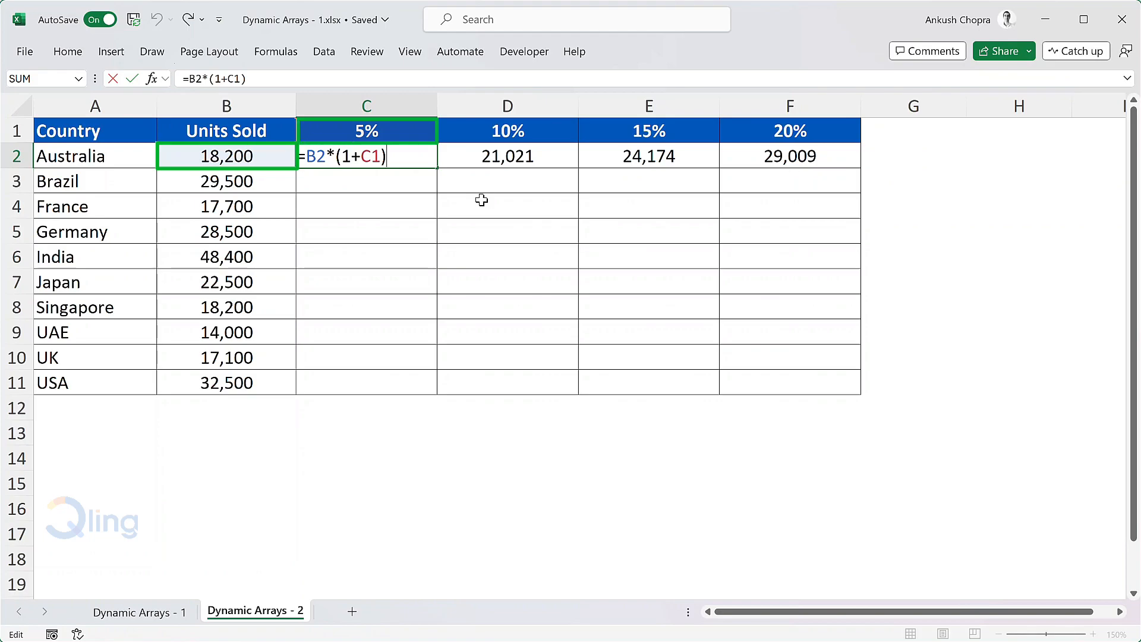
double_click(504, 157)
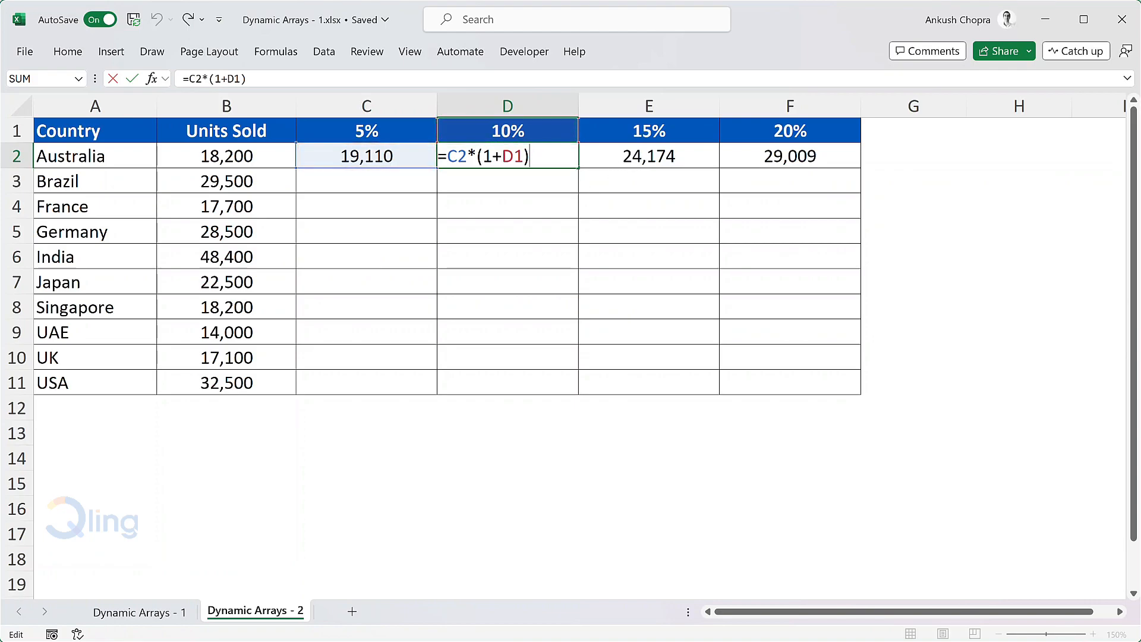
key("ctrl+Return")
left_click(699, 154)
double_click(699, 153)
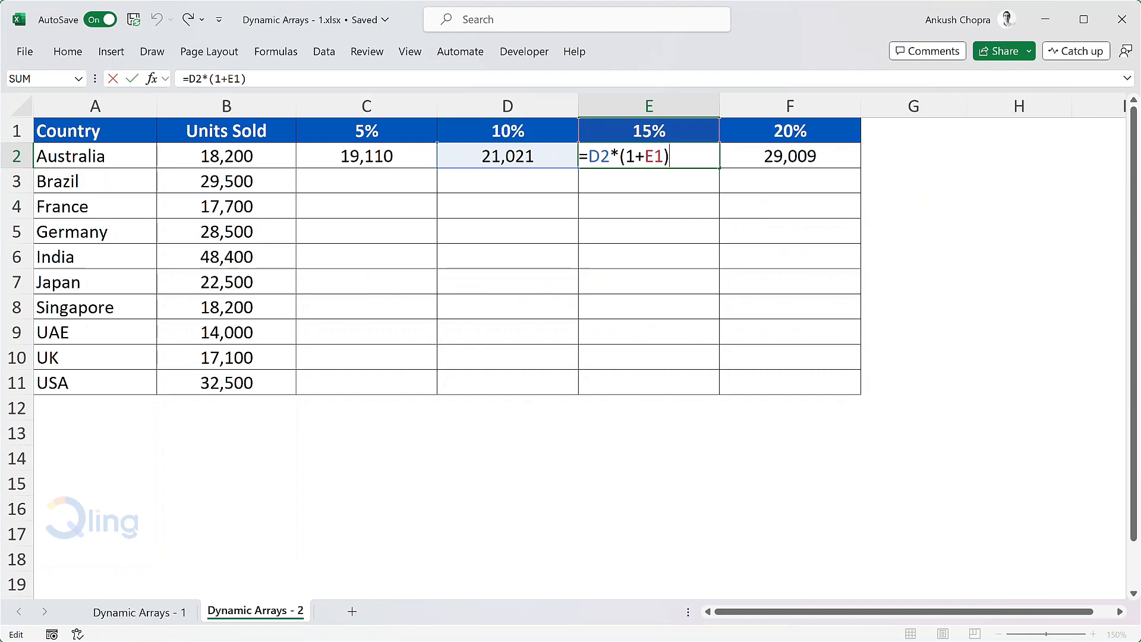
key("ctrl+Return")
Lock the units column in C2 by changing its formula to =$B2*(1+C1), and clear the copied formulas in D2:F2.
left_click(401, 154)
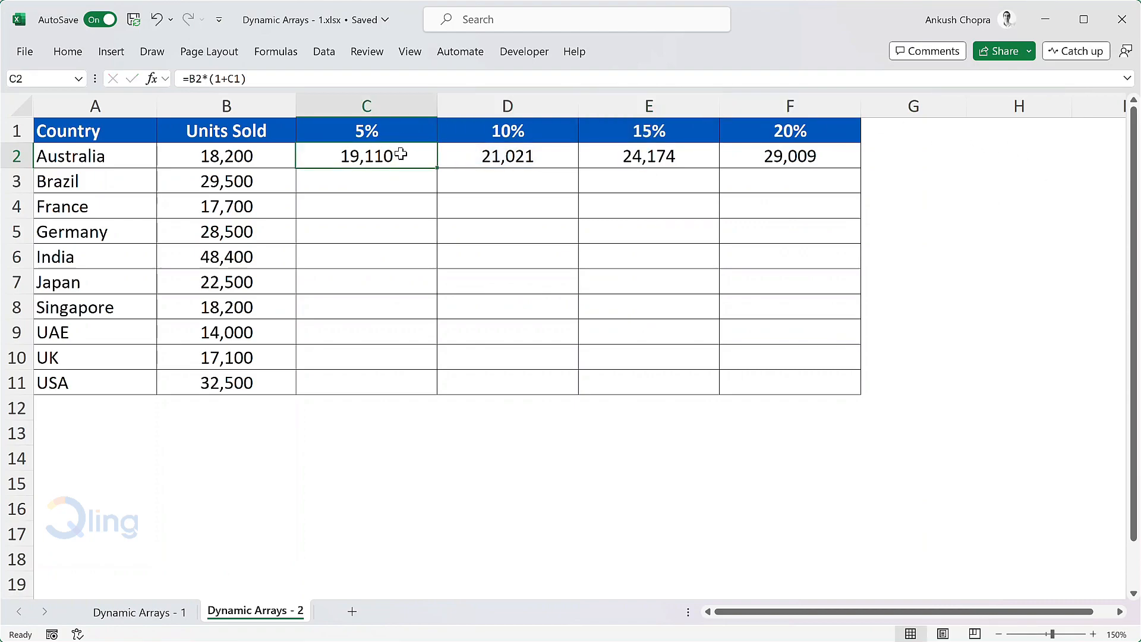
key("F2")
type("$")
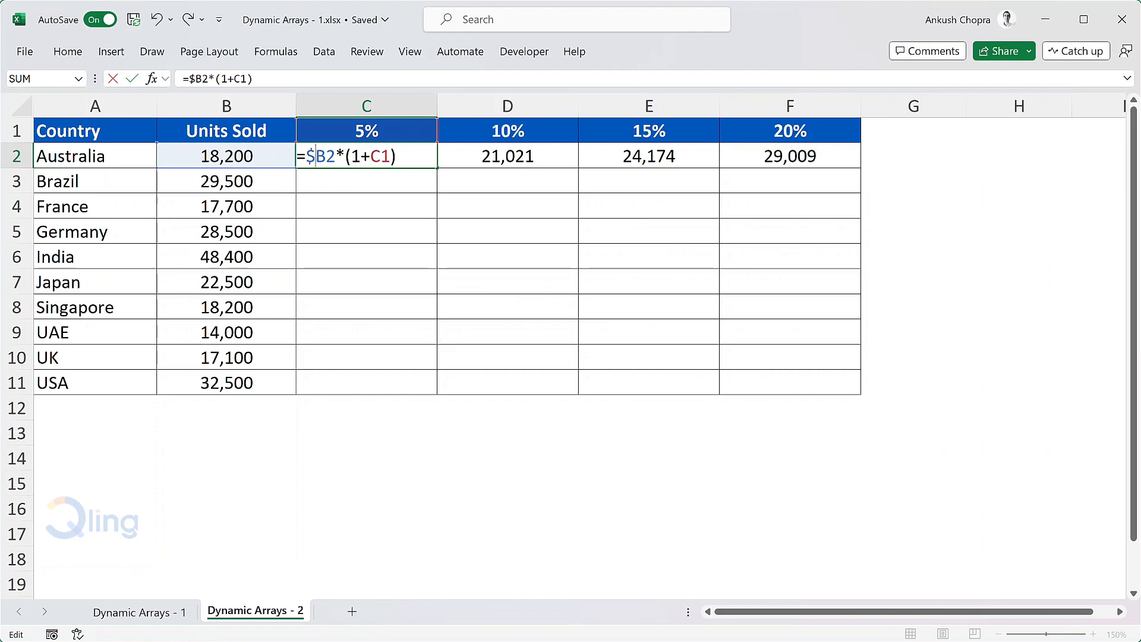
key("Return")
left_click(527, 156)
left_click_drag(527, 157, 797, 157)
key("Delete")
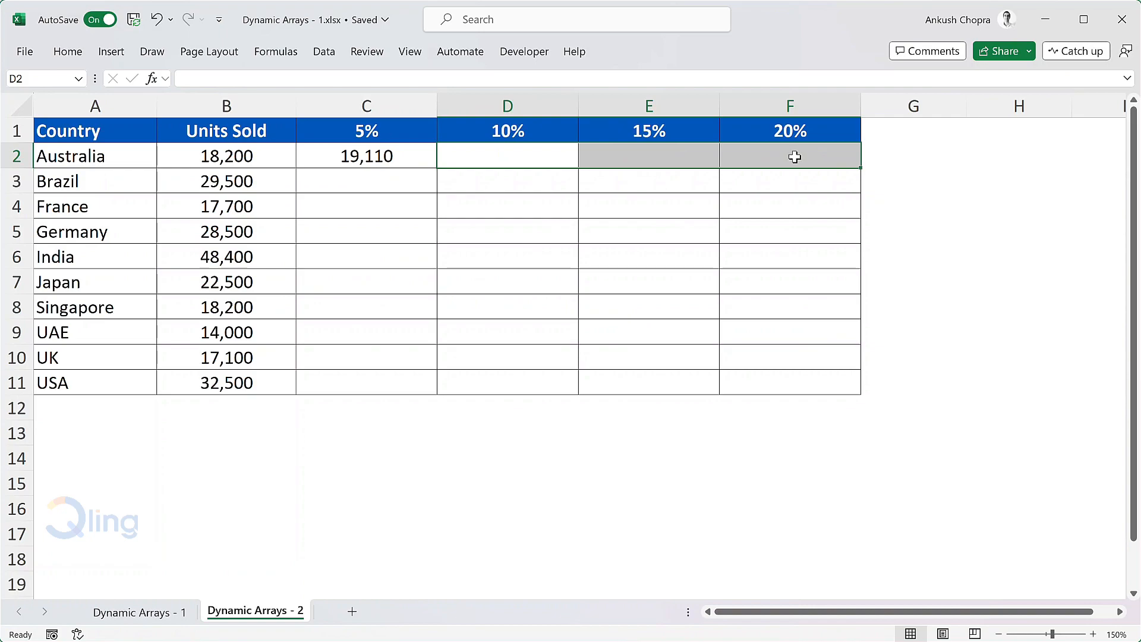
Copy the C2 formula down to C11 and inspect the references in C2, C3 and C4.
left_click(410, 156)
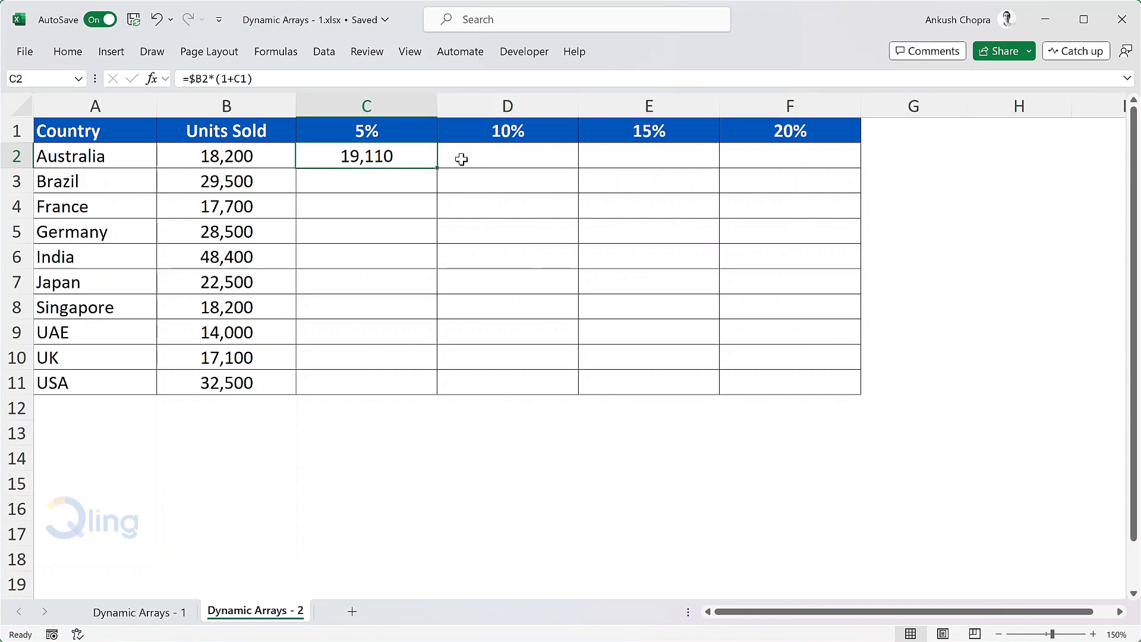
left_click_drag(438, 168, 428, 389)
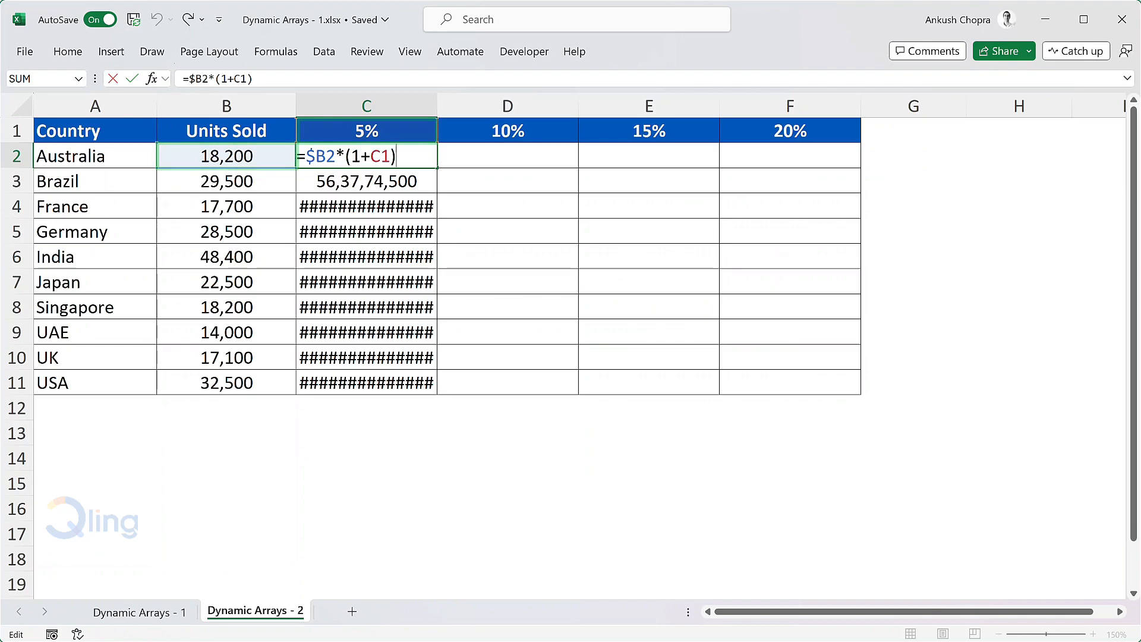
key("Return")
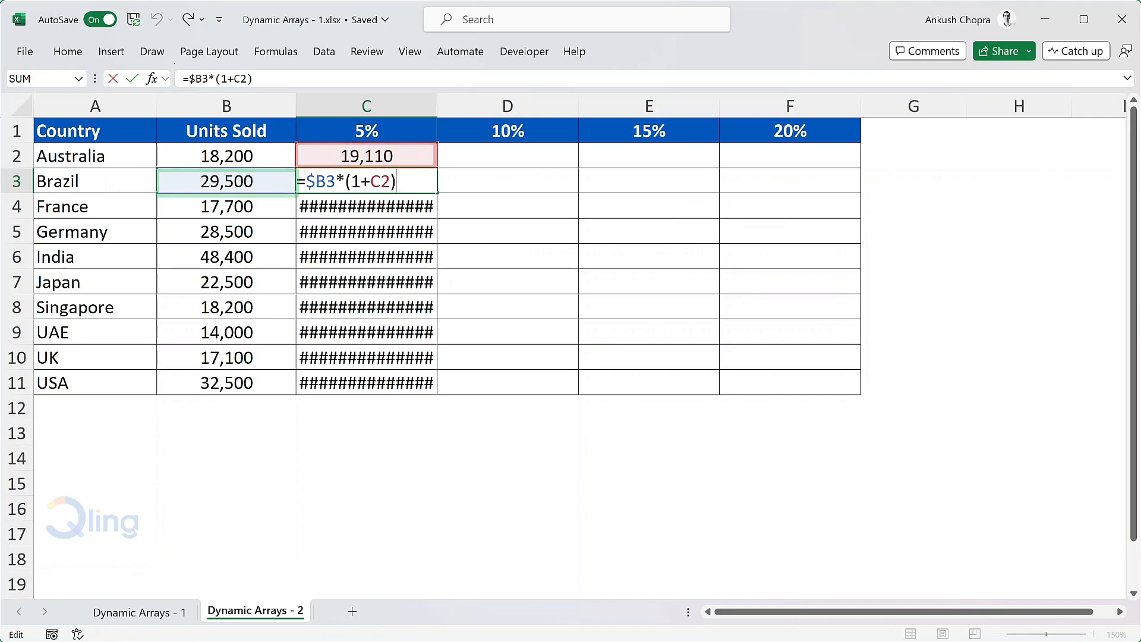
key("ctrl+Return")
double_click(418, 206)
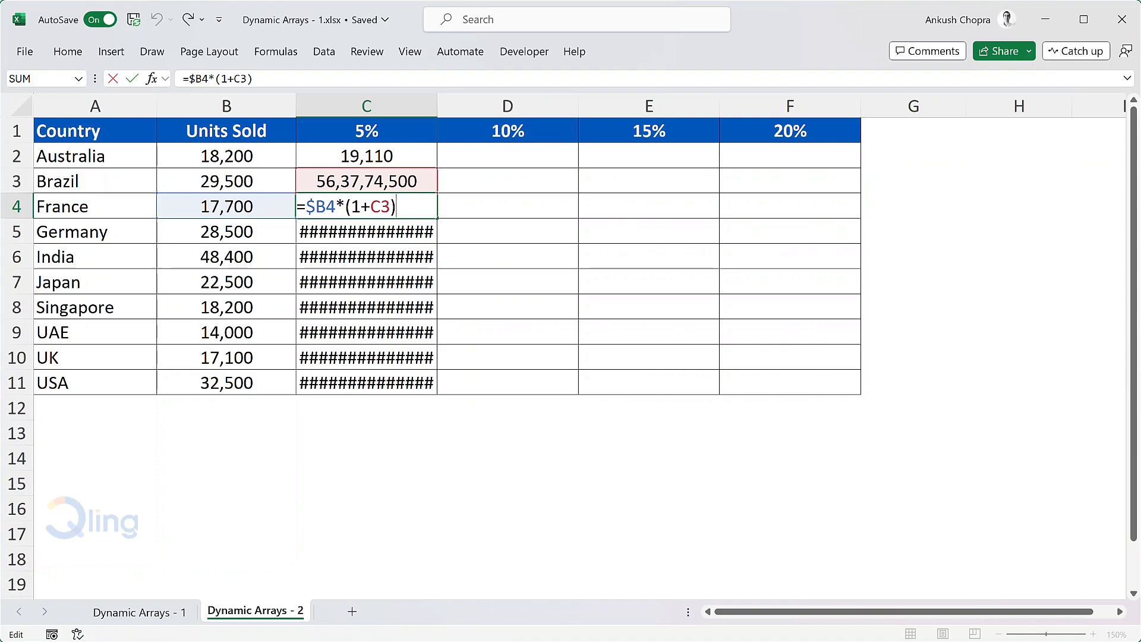
Clear the copied 5% estimate formulas in C3:C11.
left_click(427, 189)
left_click_drag(428, 189, 416, 379)
key("Delete")
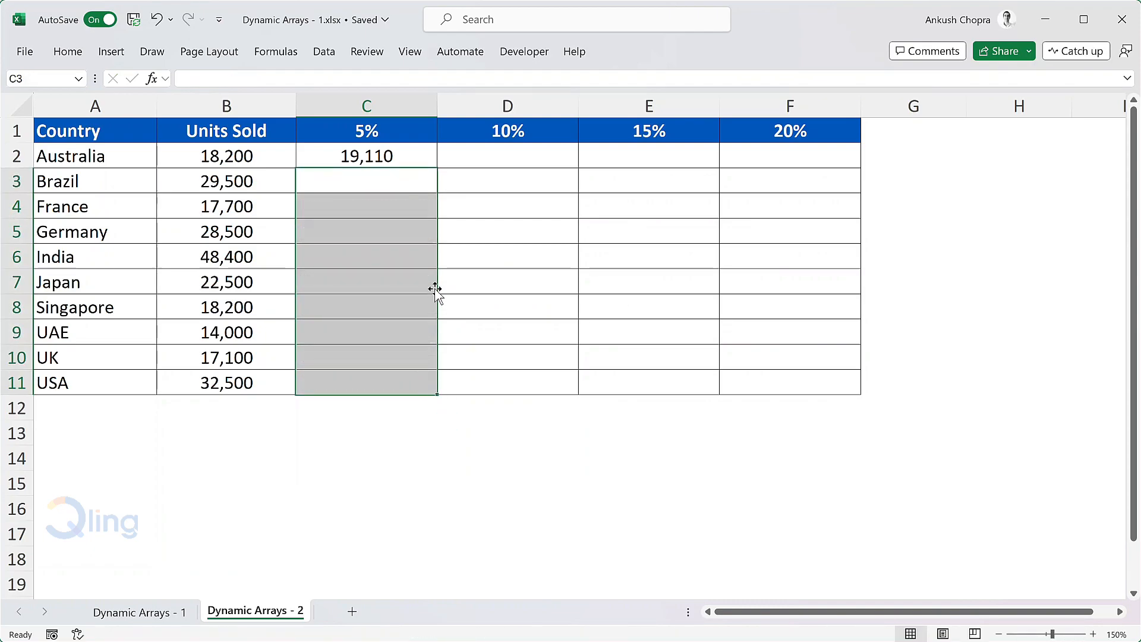
Change the C2 formula to =$B2*(1+C$1) and fill it across and down through F11.
left_click(407, 155)
double_click(408, 155)
key("Left")
key("Left")
type("$")
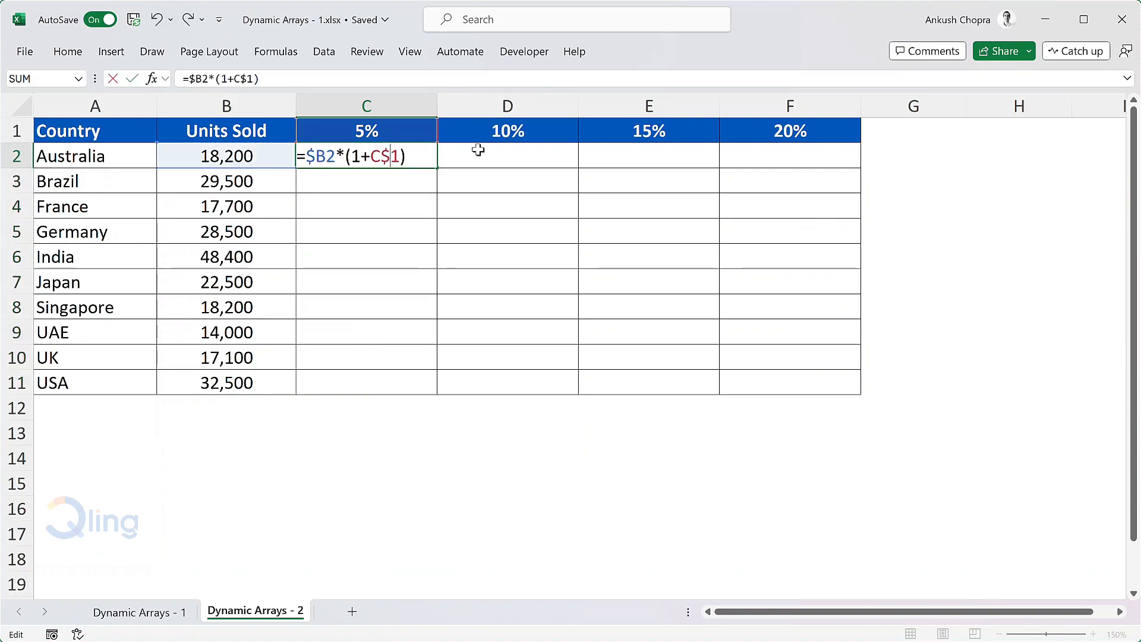
key("Return")
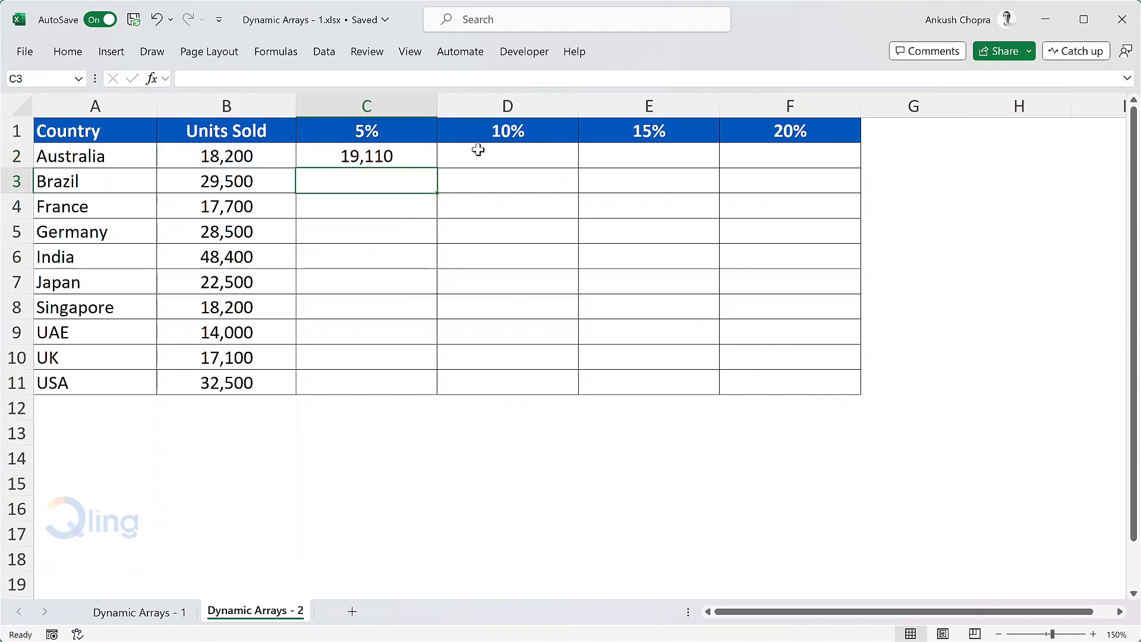
left_click(408, 155)
left_click_drag(436, 168, 860, 393)
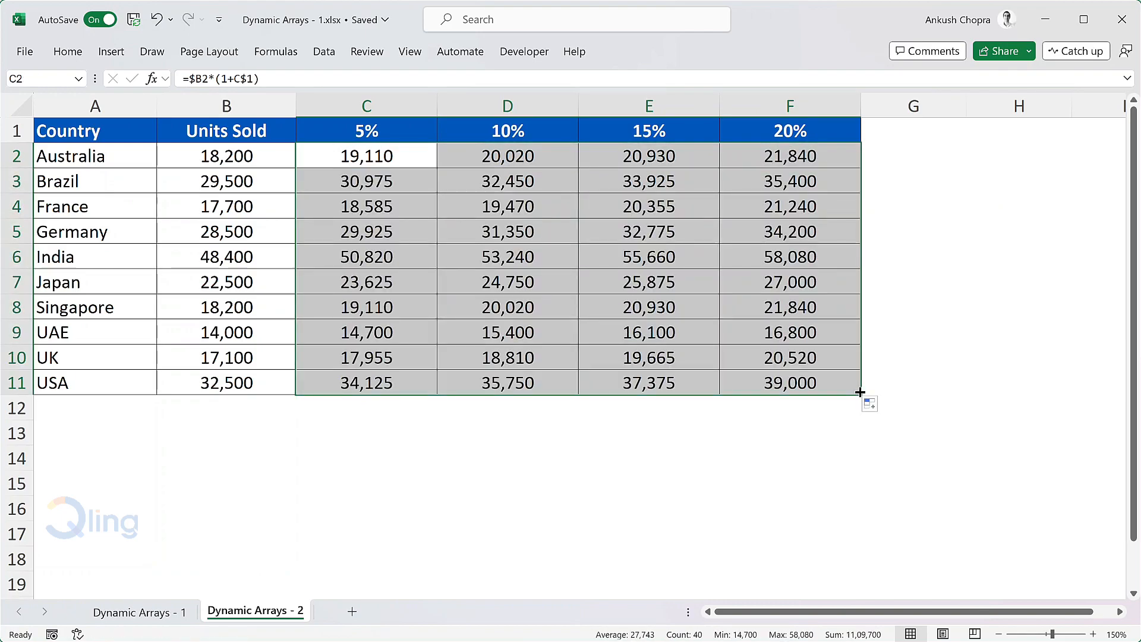
Inspect the mixed references in India's 10% estimate formula in D6.
left_click(536, 259)
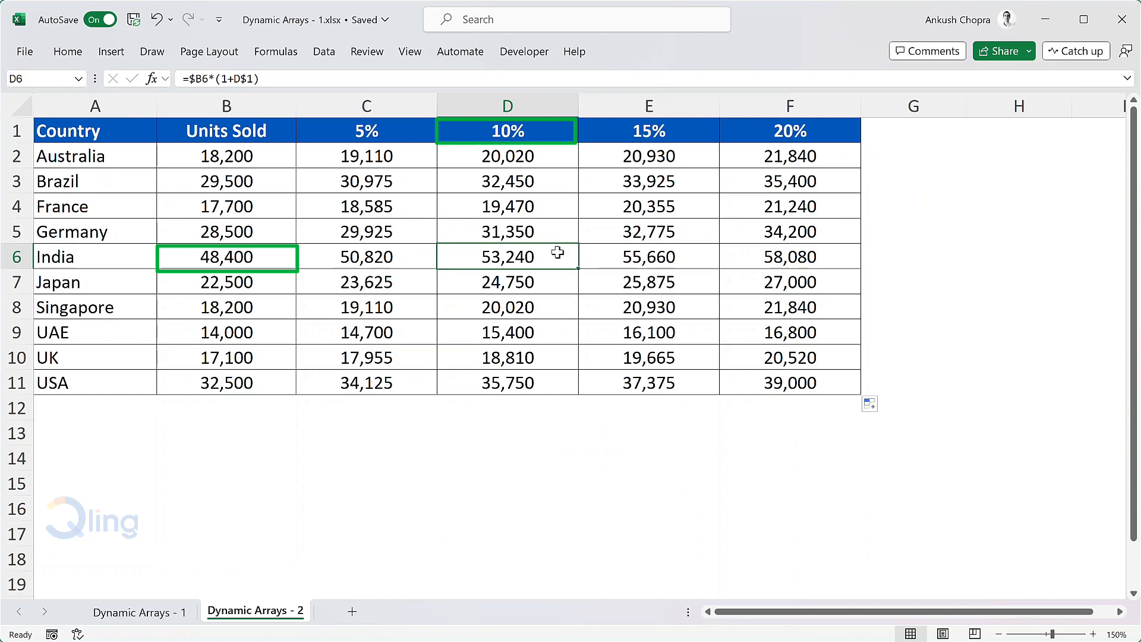
key("F2")
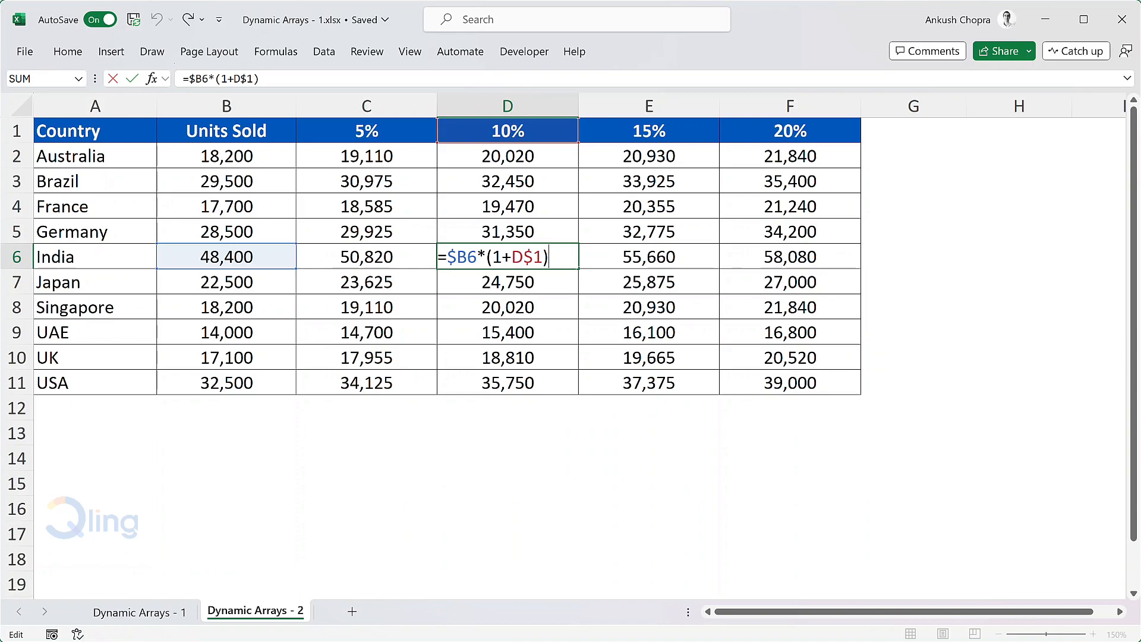
key("ctrl+Return")
Clear the estimates in C2:F11 and enter the dynamic array formula =B2:B11*(1+C1:F1) in C2.
left_click_drag(404, 159, 796, 383)
key("Delete")
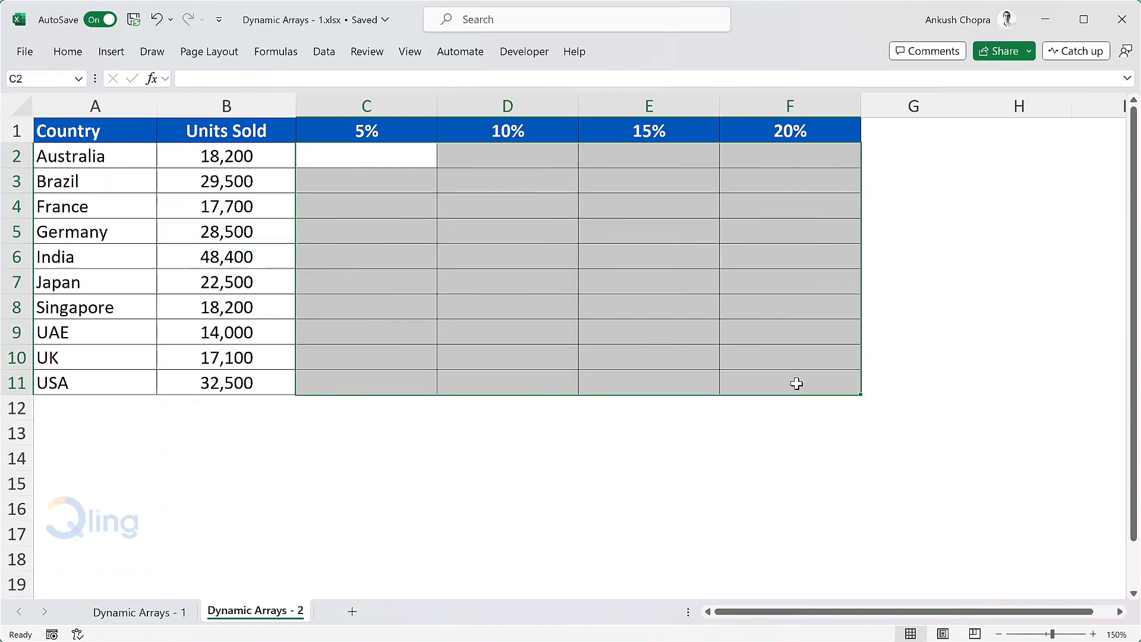
left_click(378, 153)
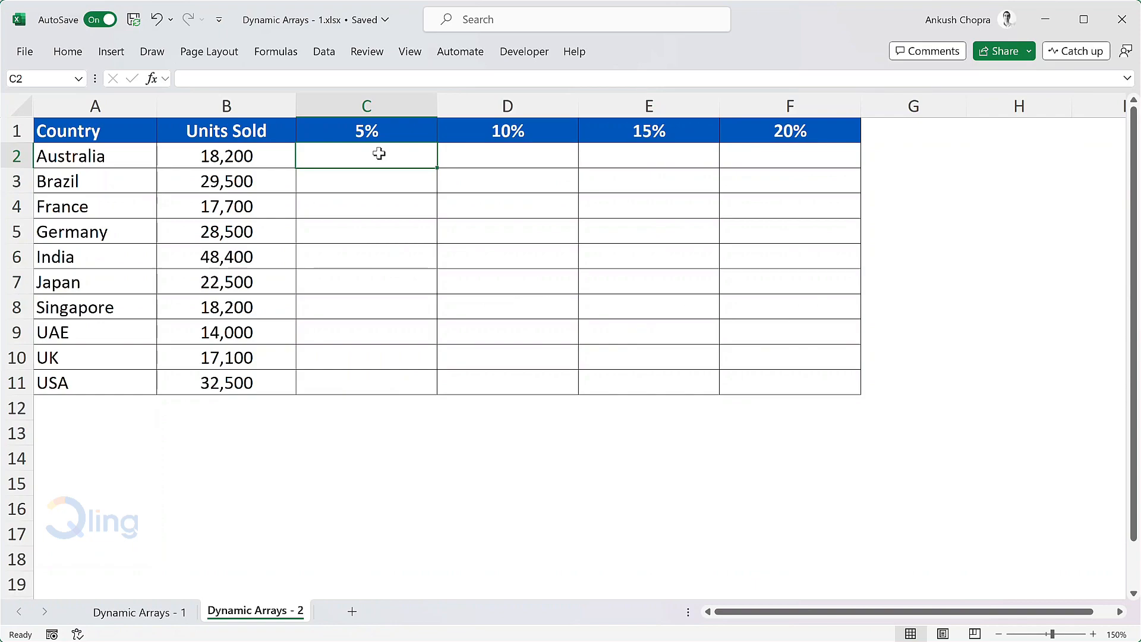
type("=")
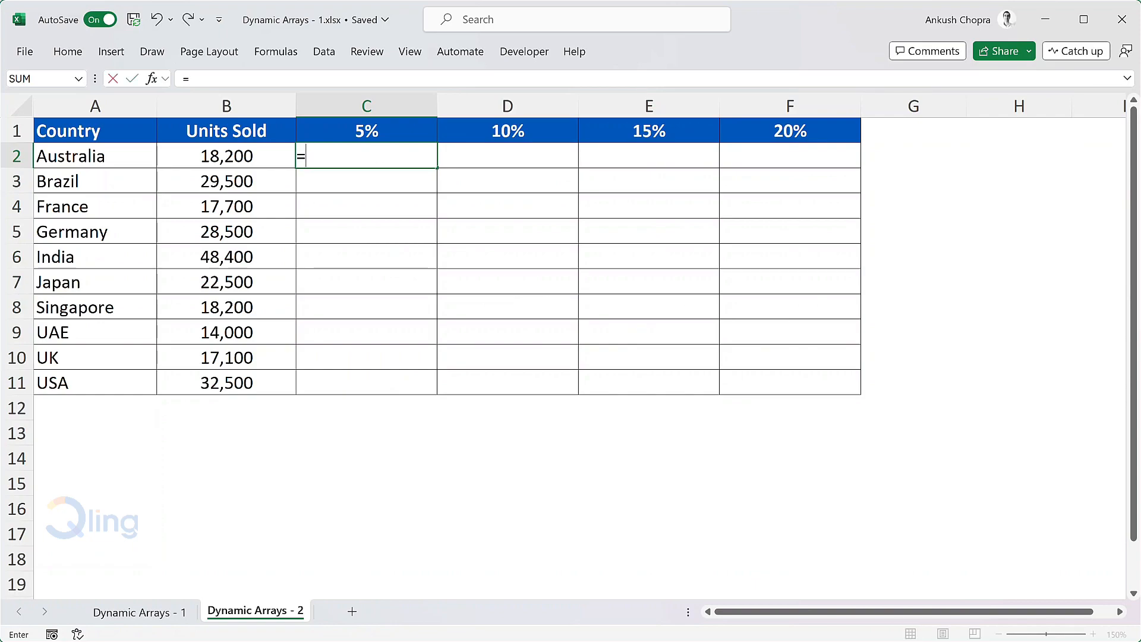
left_click_drag(238, 155, 231, 382)
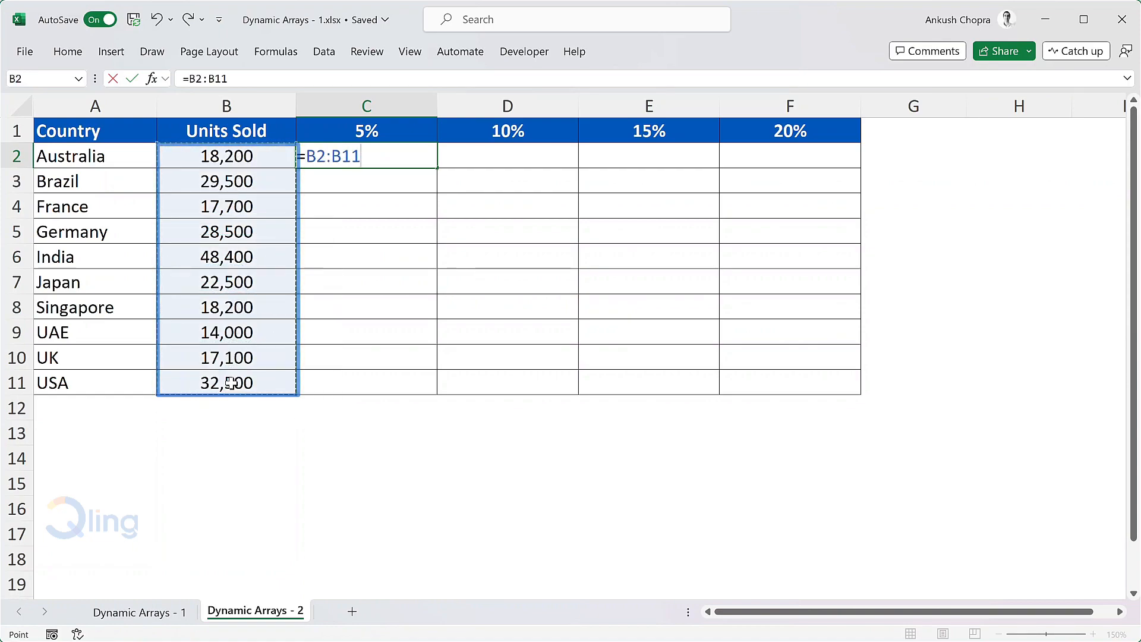
type("*")
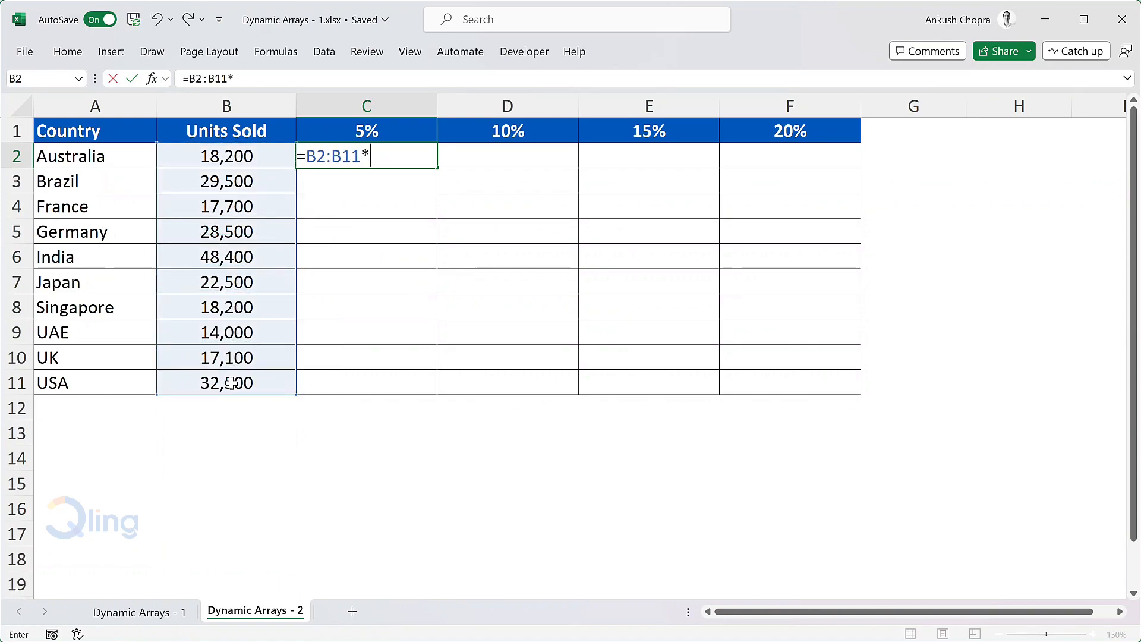
type("(1+")
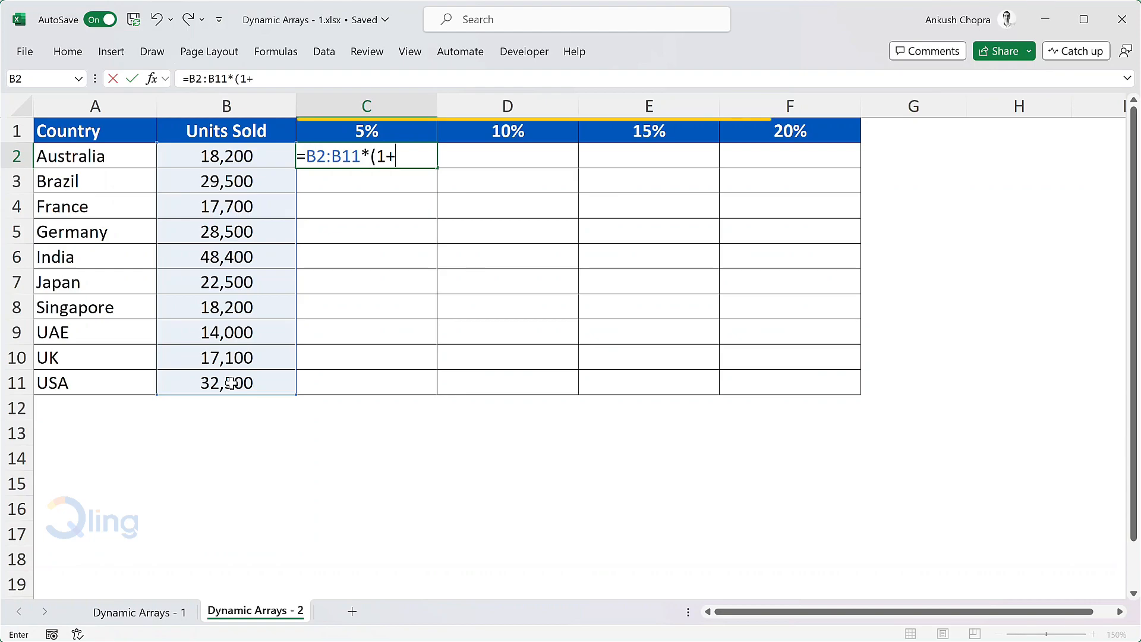
left_click(416, 131)
left_click_drag(415, 131, 795, 132)
type(")")
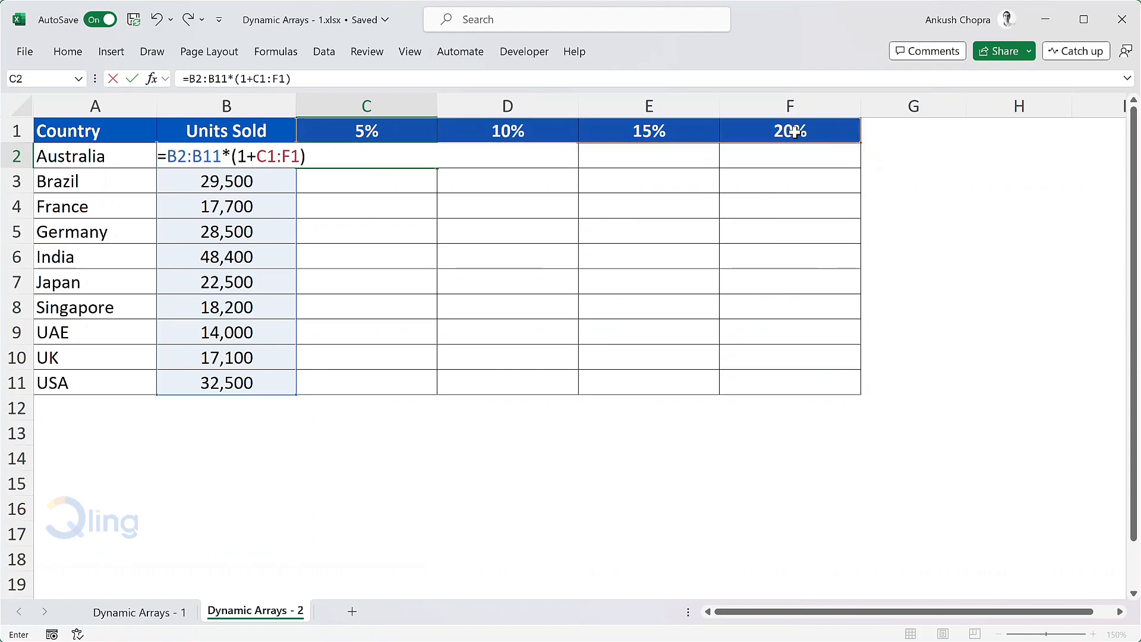
key("Return")
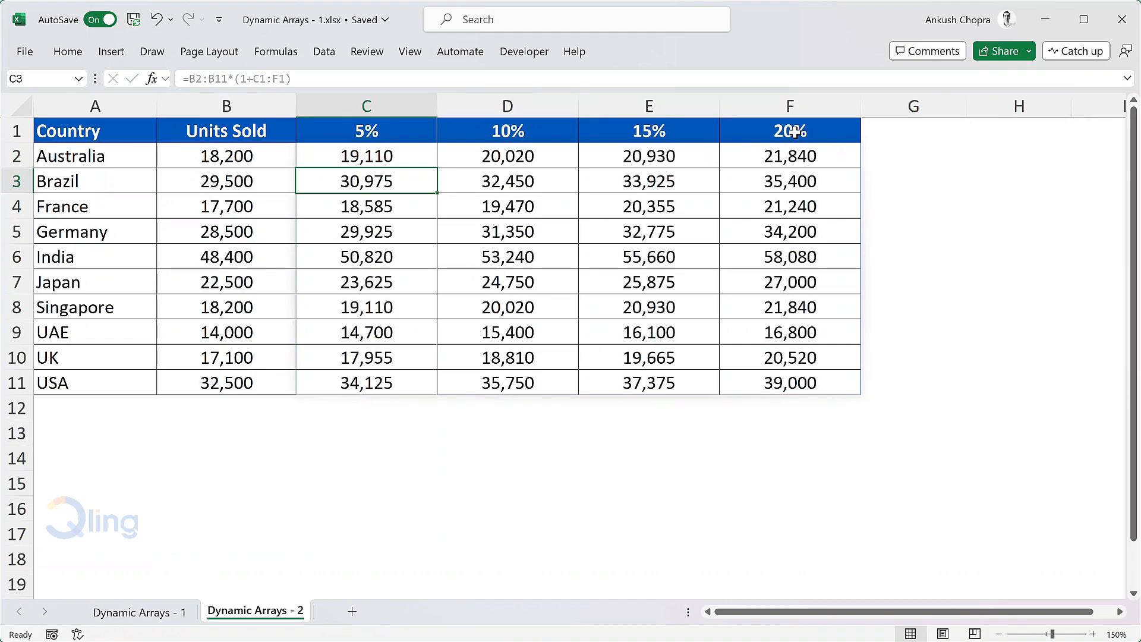